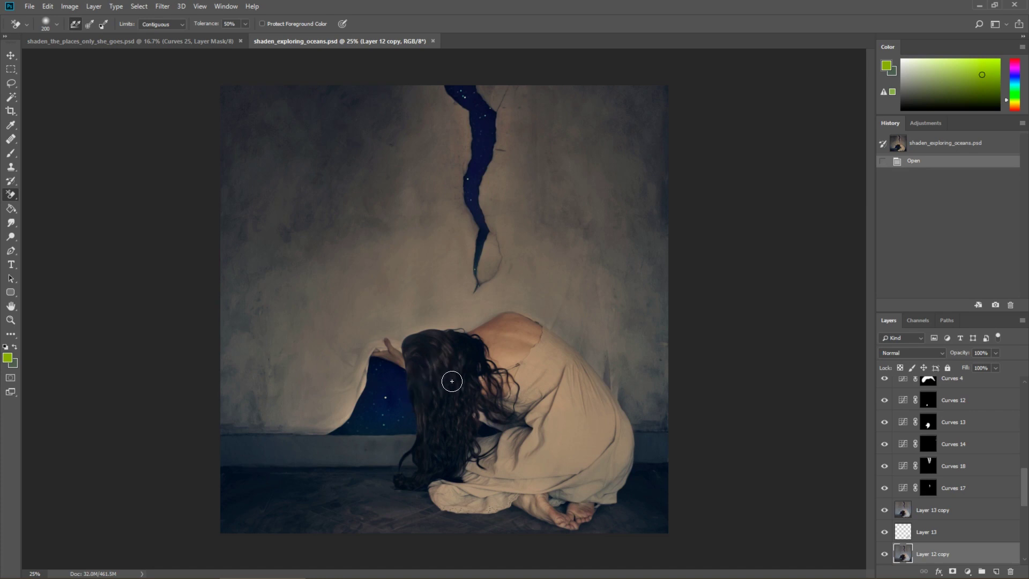
- Bring the shaden_the_places_only_she_goes.psd fabric-head composite to the front
click(188, 45)
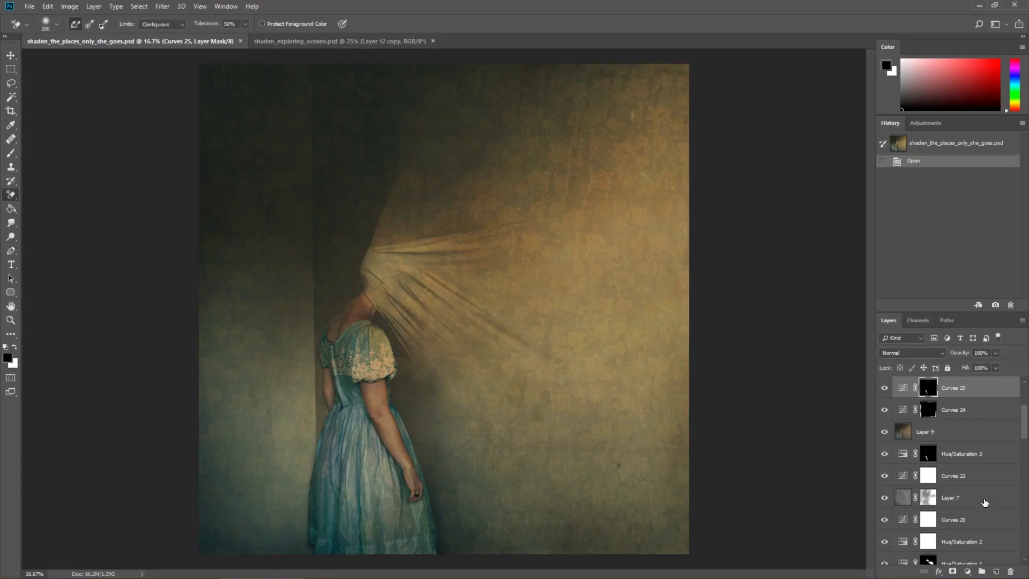
- Switch back to shaden_exploring_oceans.psd and solo its Background layer to show the bare wall photo
click(343, 43)
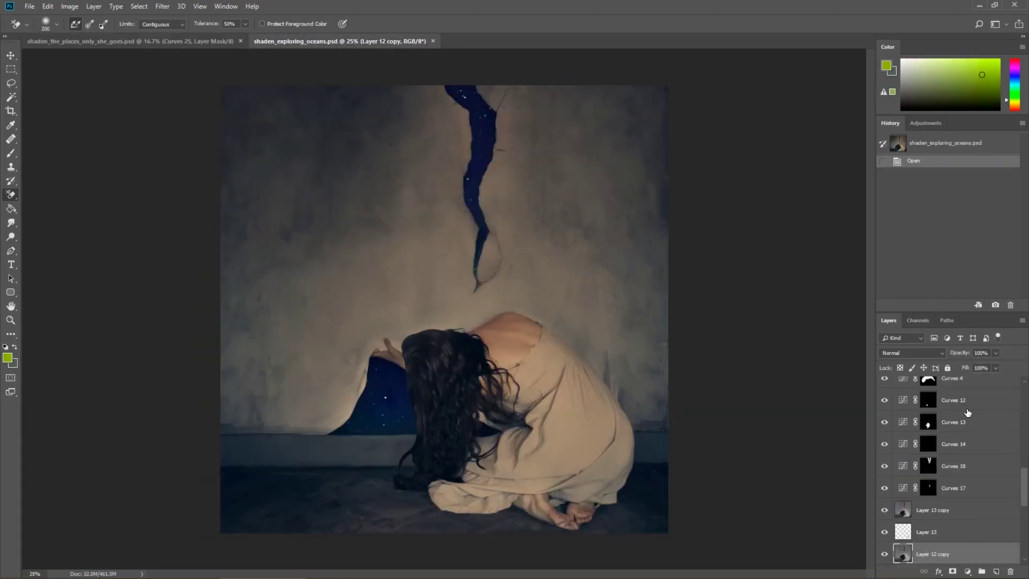
scroll(968, 440, up, 8)
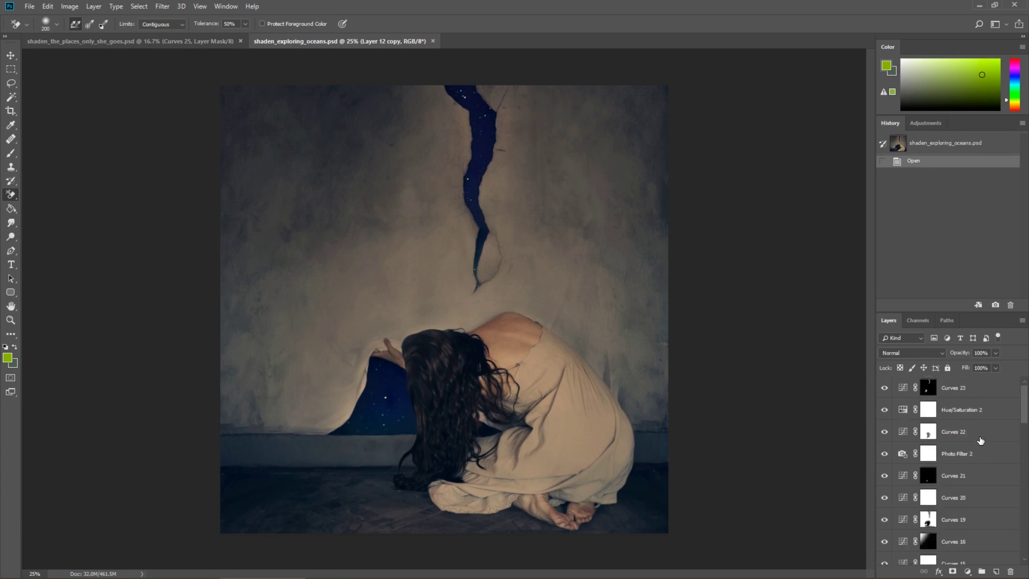
click(968, 388)
scroll(985, 409, down, 10)
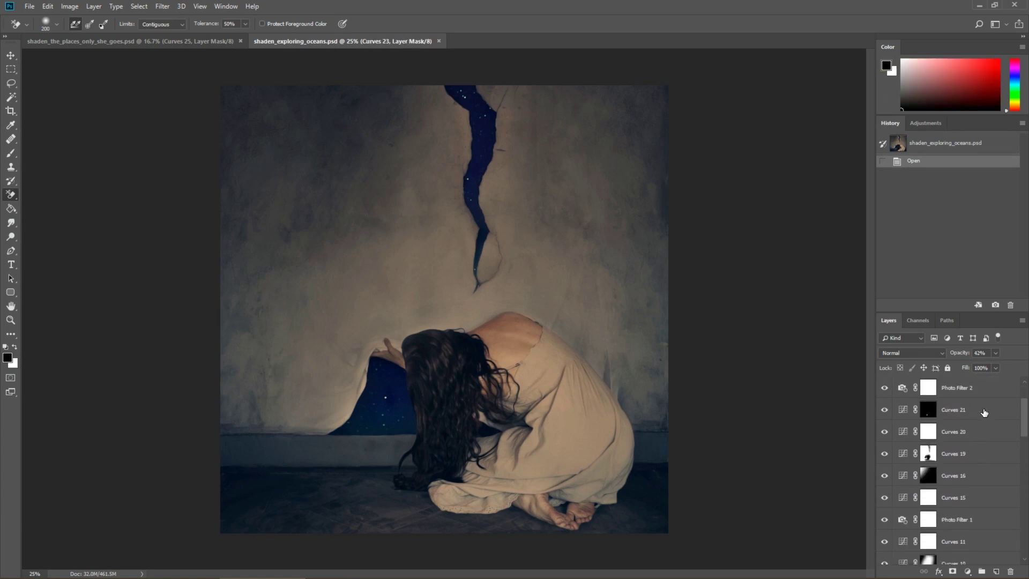
scroll(983, 417, down, 3)
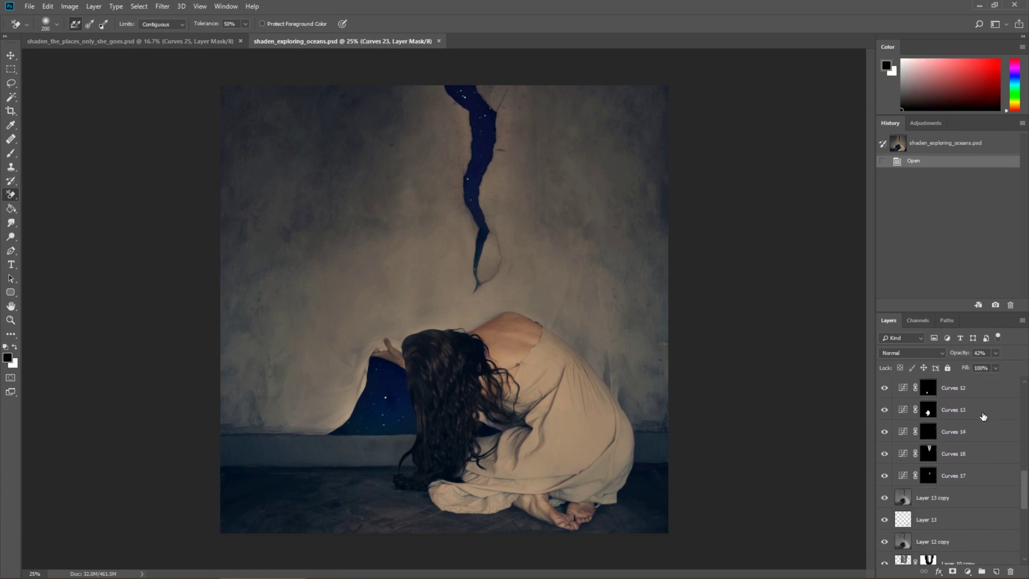
scroll(984, 416, down, 7)
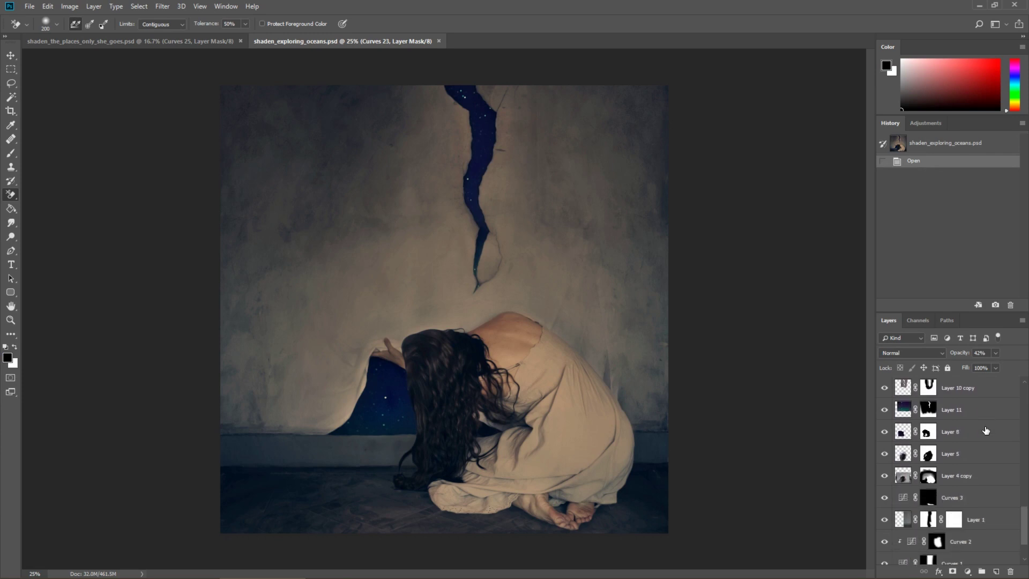
scroll(985, 427, down, 4)
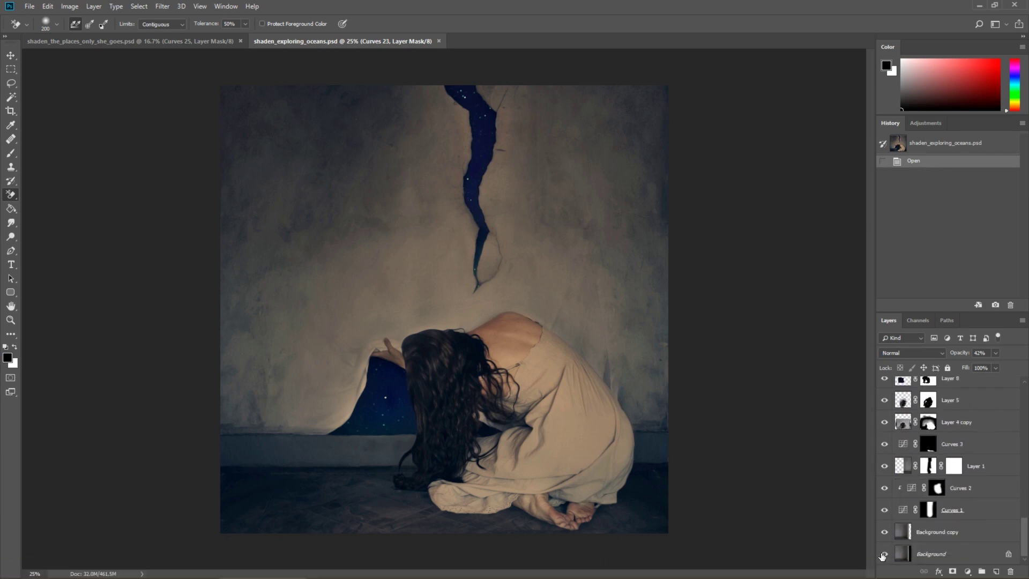
alt+click(885, 555)
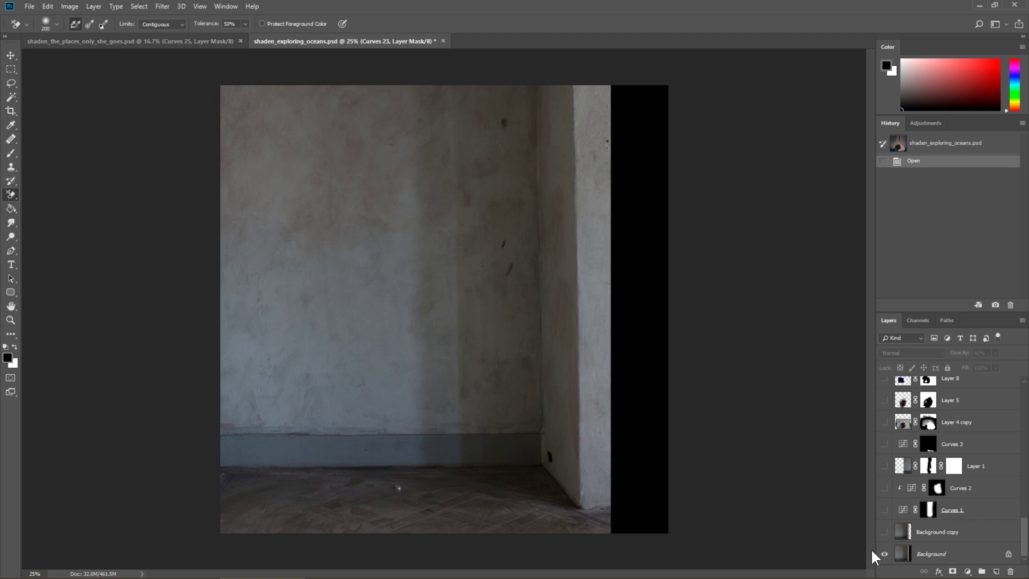
- Show Curves 1, Curves 2, Layer 1, Curves 3 and the crouching woman in Layer 4 copy
click(886, 511)
click(885, 489)
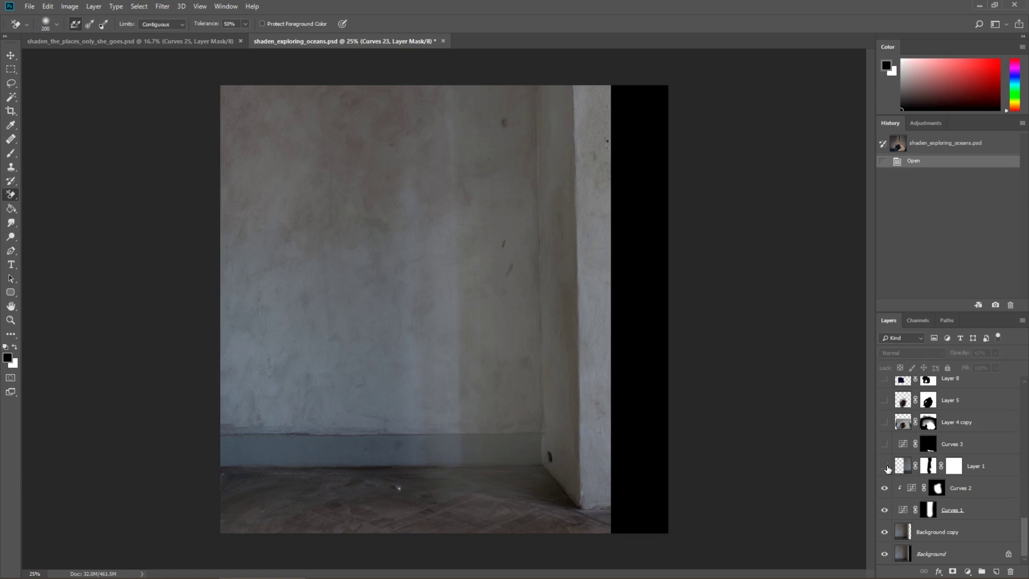
click(885, 466)
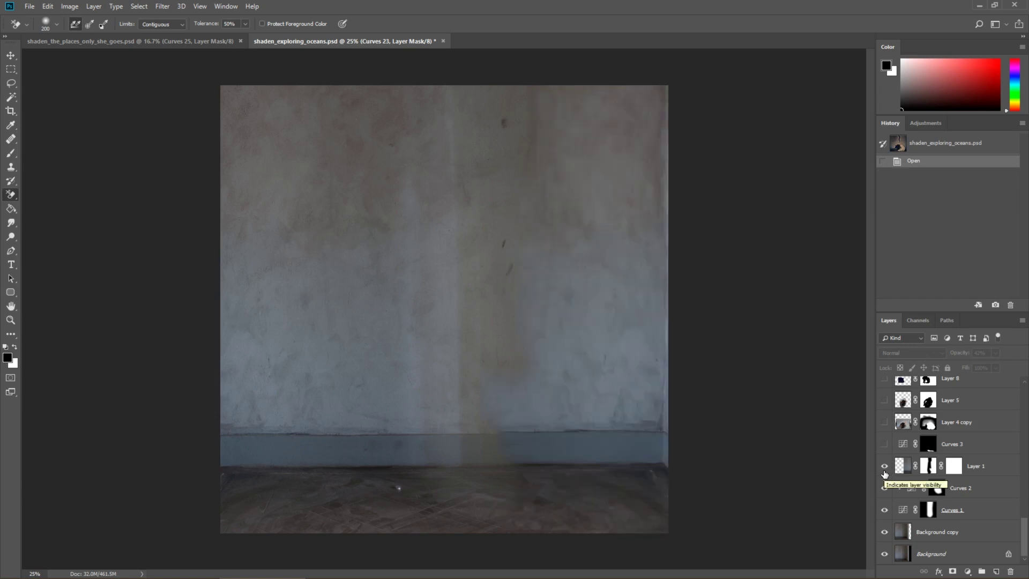
click(885, 445)
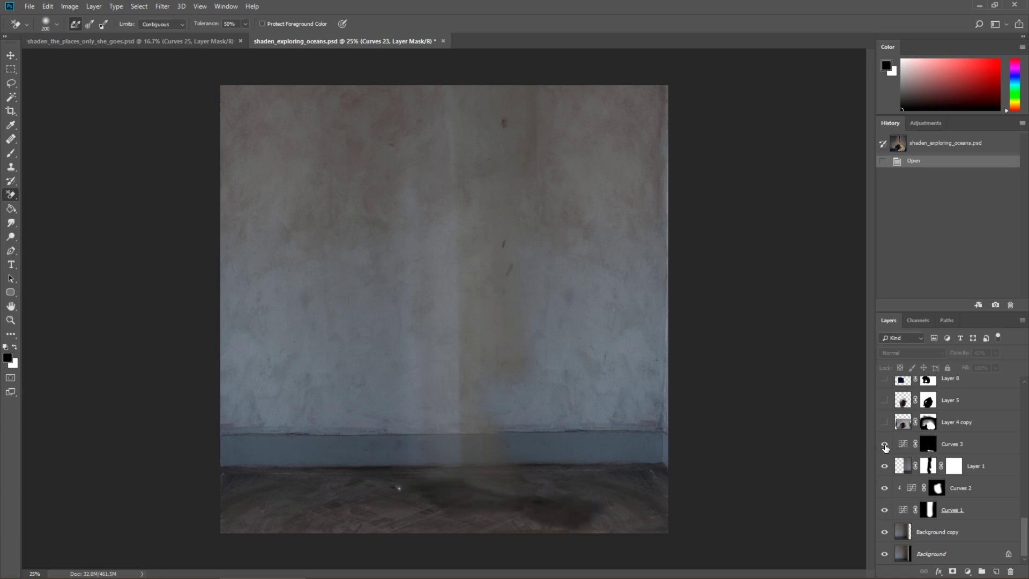
click(885, 423)
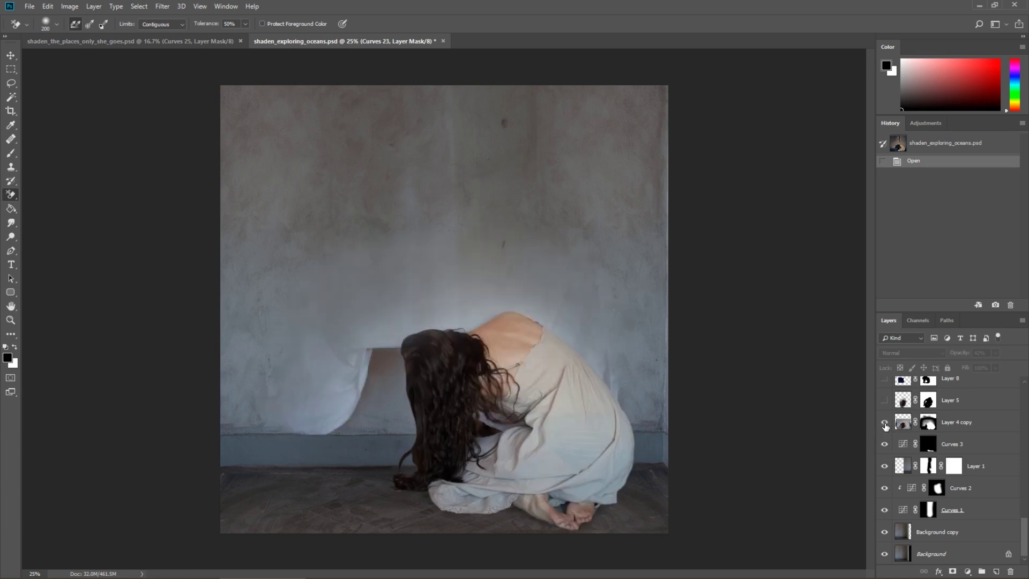
- Toggle the Curves 3 floor shadow off and on to compare, leaving it visible near the feet
click(887, 444)
click(888, 444)
click(888, 444)
click(887, 444)
click(887, 444)
click(887, 445)
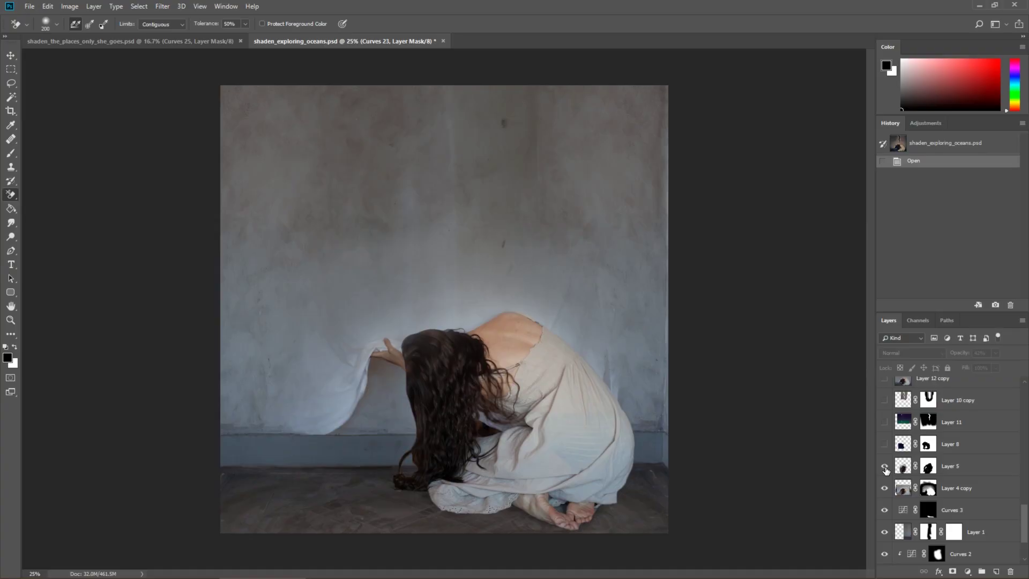
click(885, 467)
click(885, 466)
key(ctrl+plus)
drag(276, 378, 367, 383)
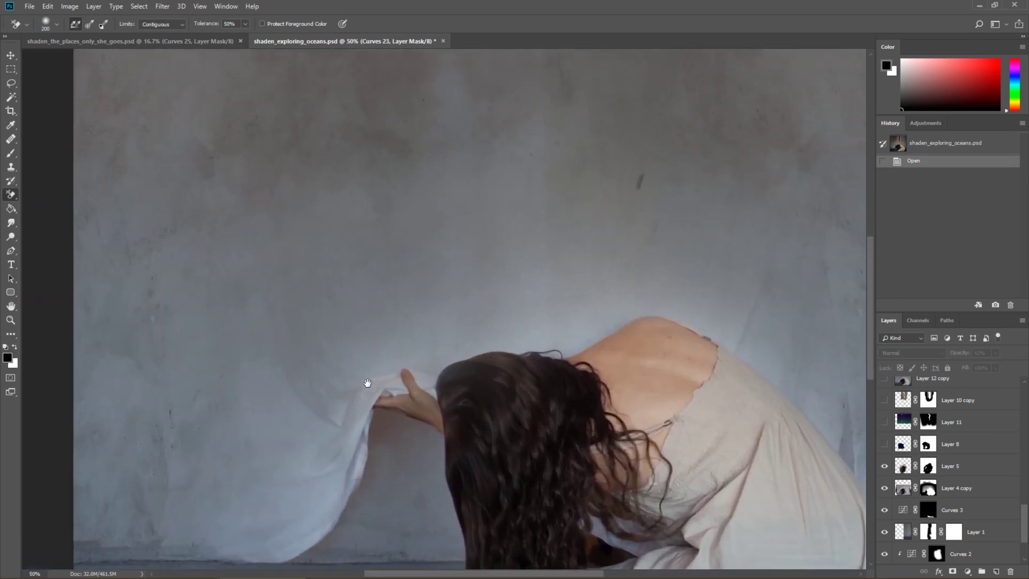
click(885, 469)
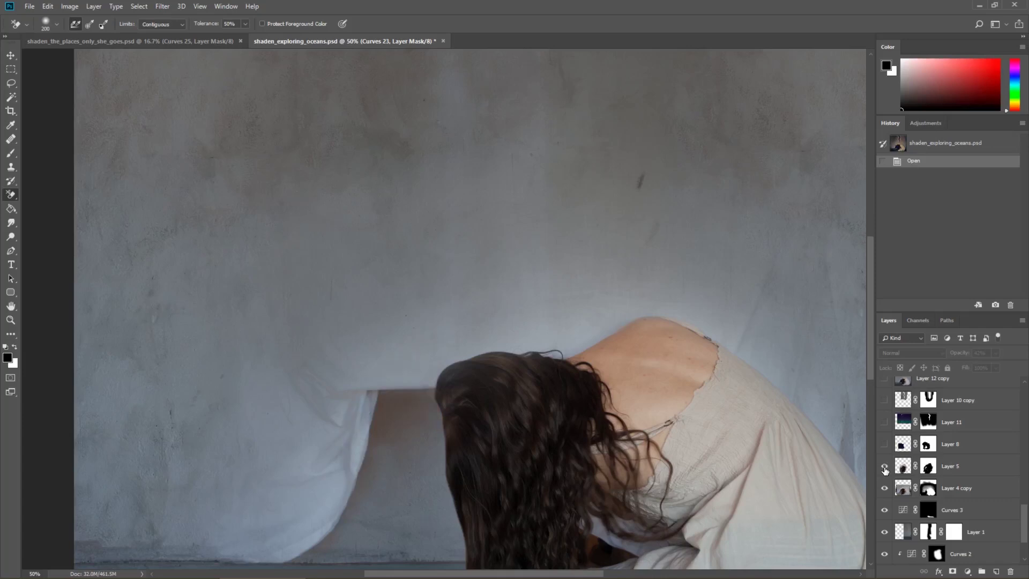
click(885, 470)
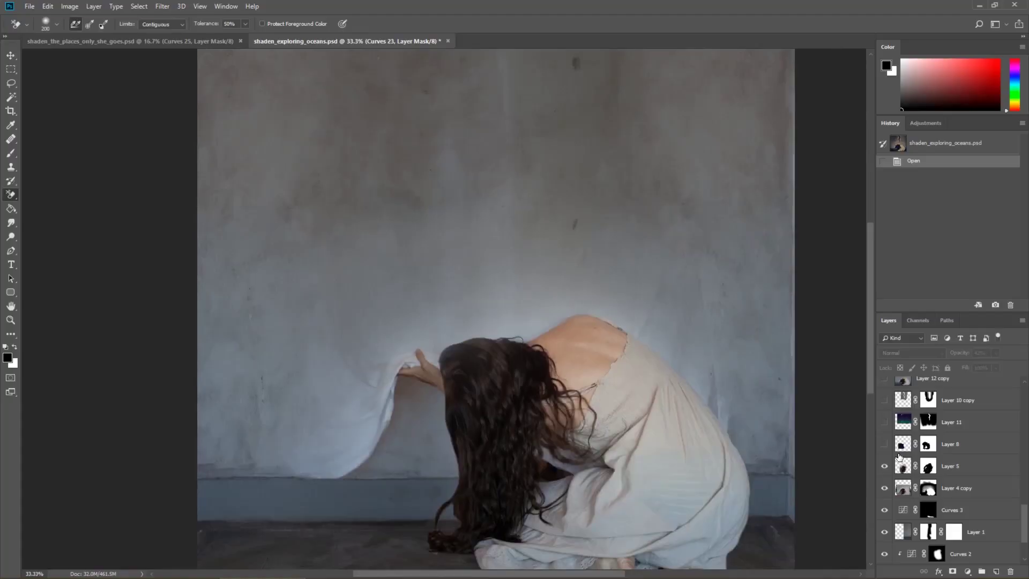
key(ctrl+minus)
- Show Layer 8's starry sky behind the sheet, toggling it to compare and leaving it on
click(885, 448)
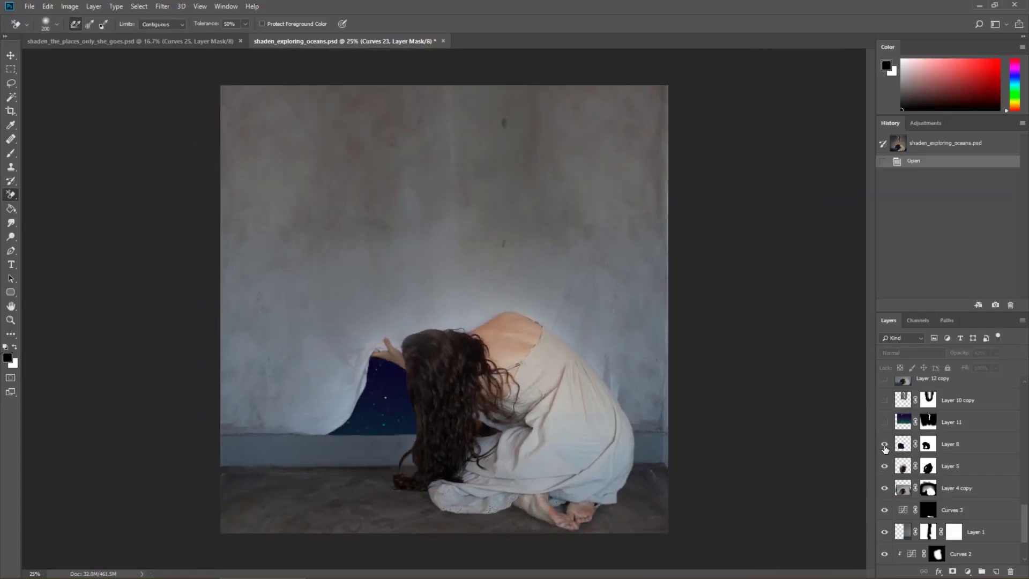
click(885, 448)
click(885, 448)
click(885, 448)
click(885, 449)
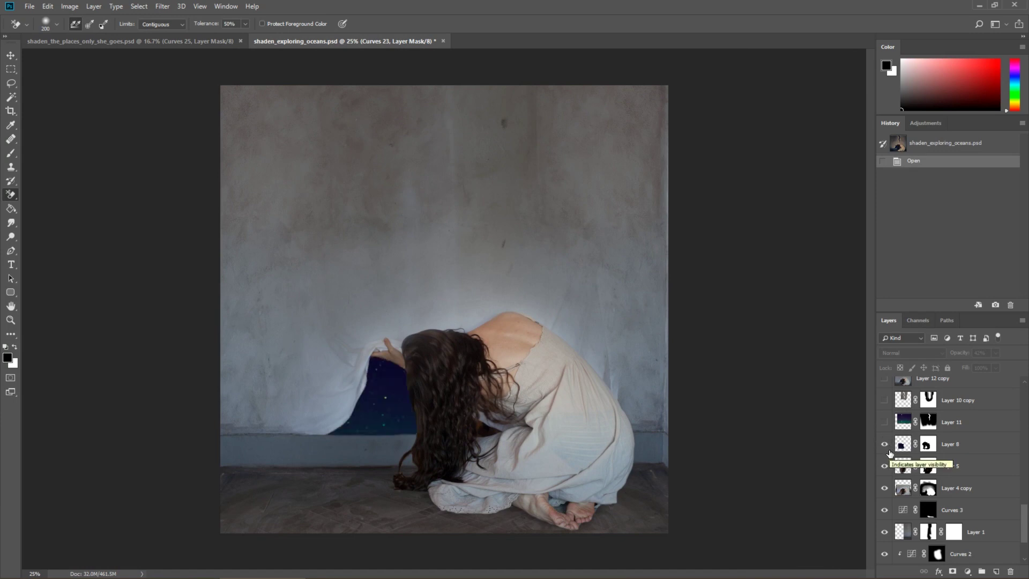
- Show the Layer 10 copy wall crack, comparing it off and on
click(885, 400)
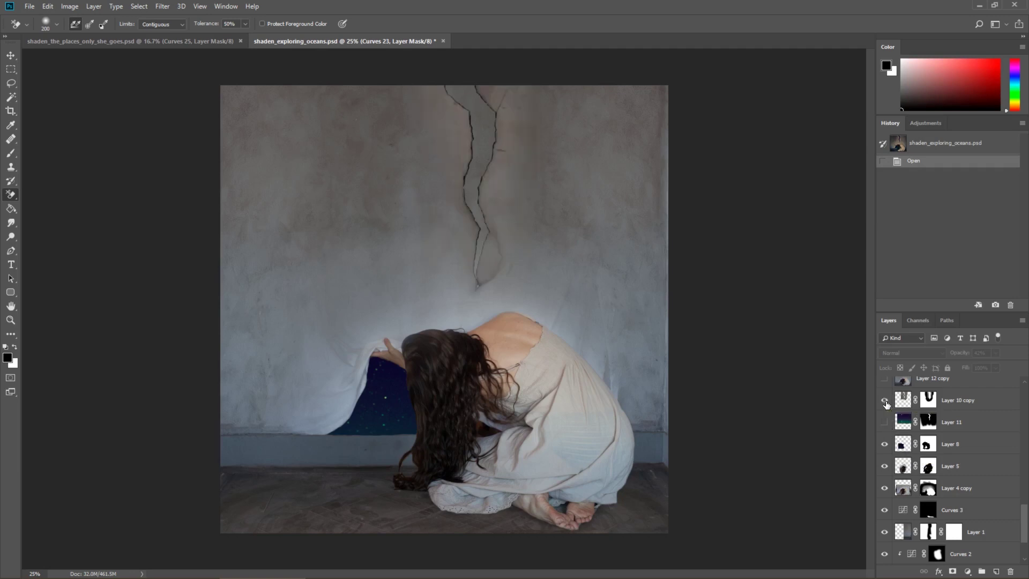
click(885, 402)
click(886, 402)
- Zoom in to inspect the crack, then show the starry night layer inside it
key(ctrl+plus)
key(ctrl+plus)
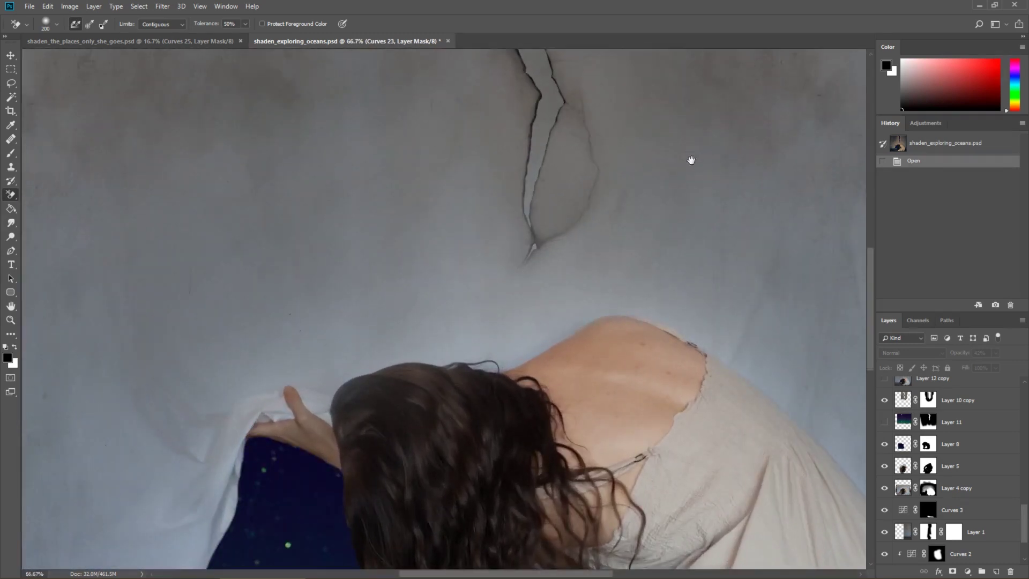
key(ctrl+plus)
drag(662, 561, 661, 499)
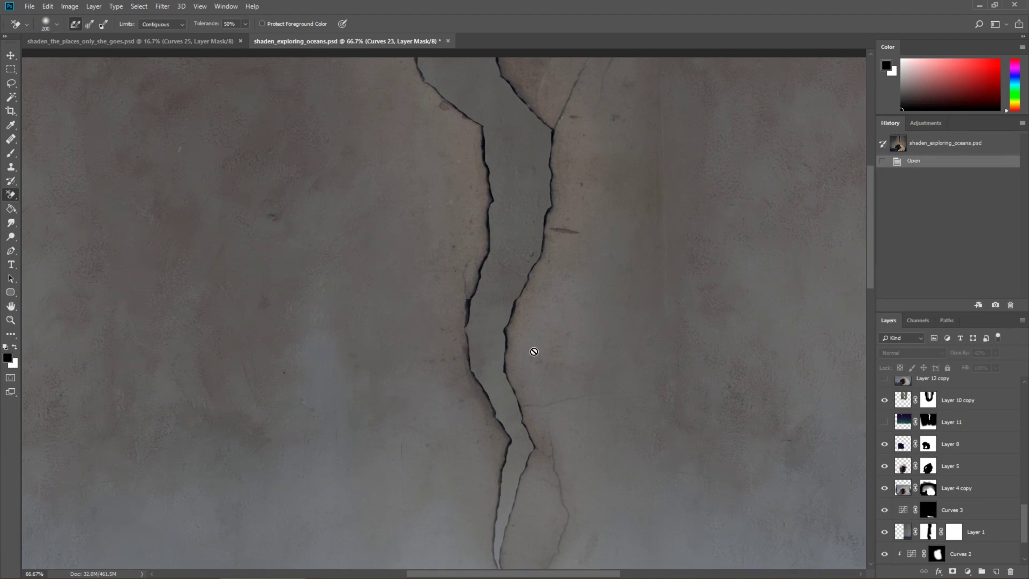
scroll(534, 351, up, 1)
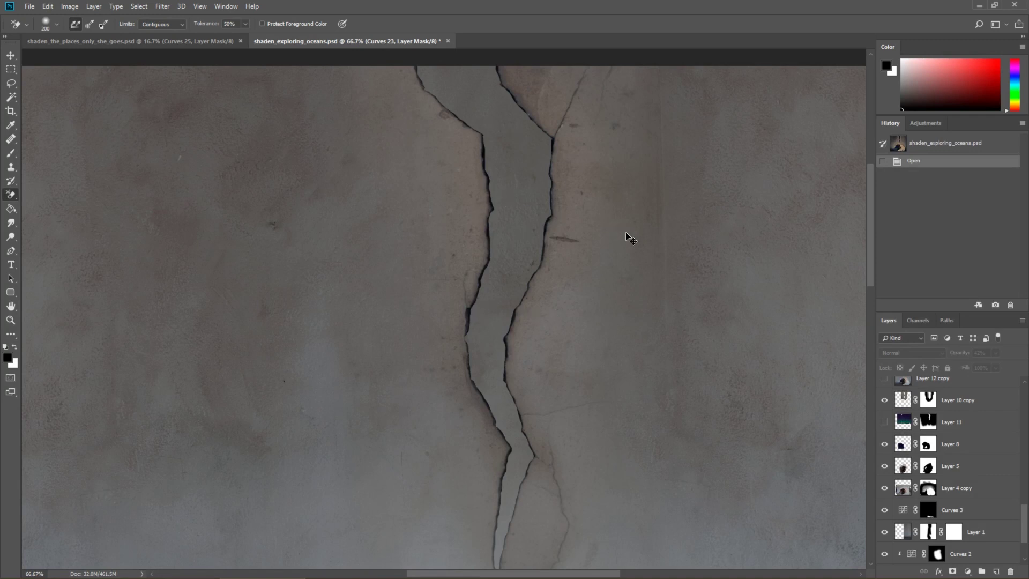
key(ctrl+minus)
key(ctrl+minus)
key(ctrl+minus)
key(ctrl+minus)
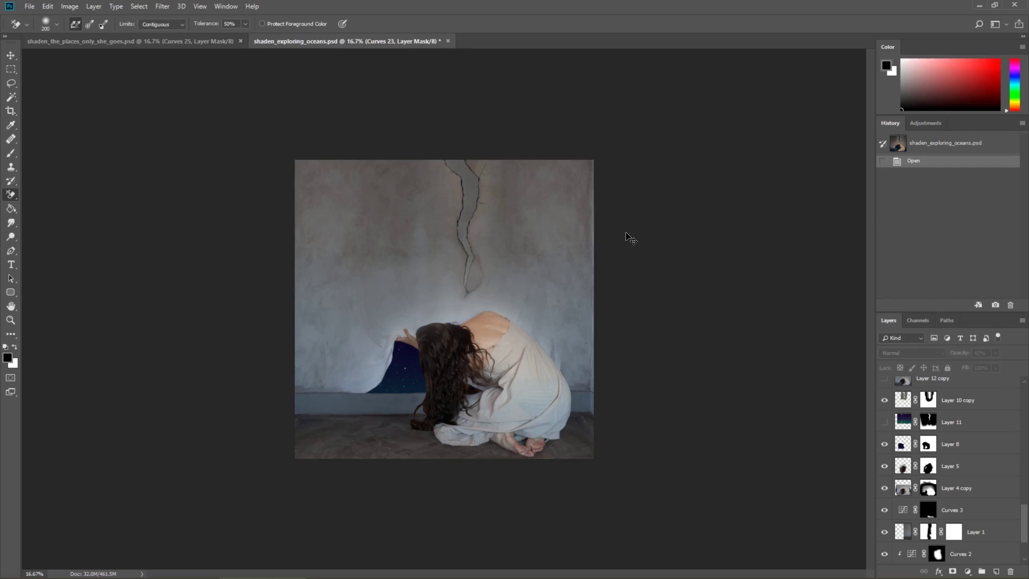
key(ctrl+plus)
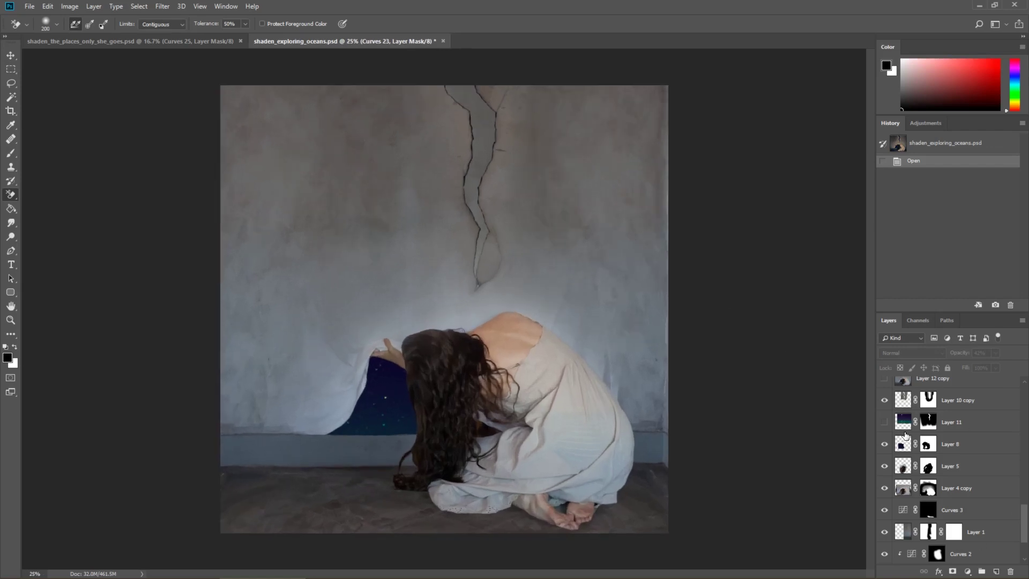
click(885, 423)
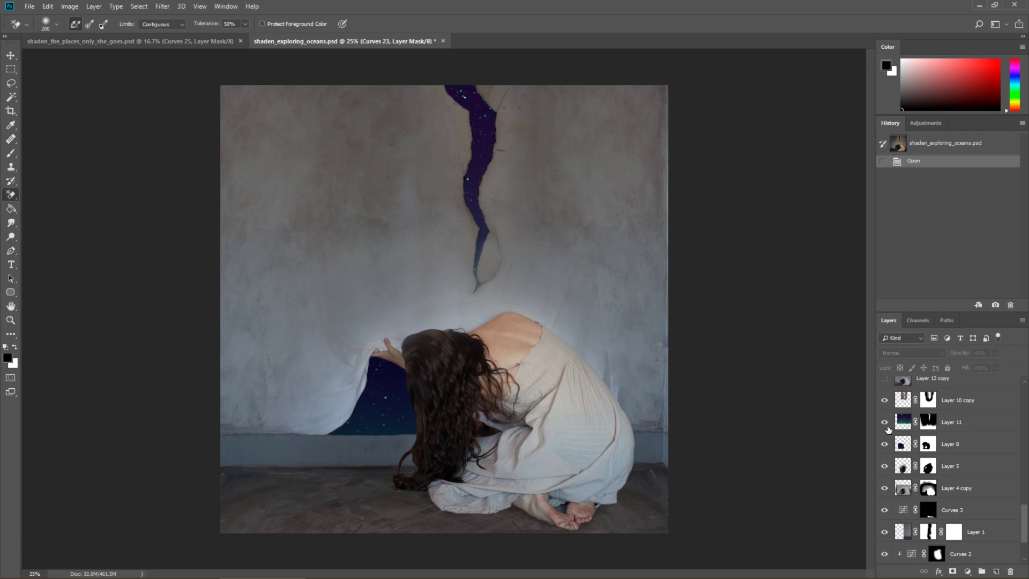
- Turn Layer 12 copy, Layer 13, Curves 17 and Curves 18 back on
scroll(911, 439, up, 5)
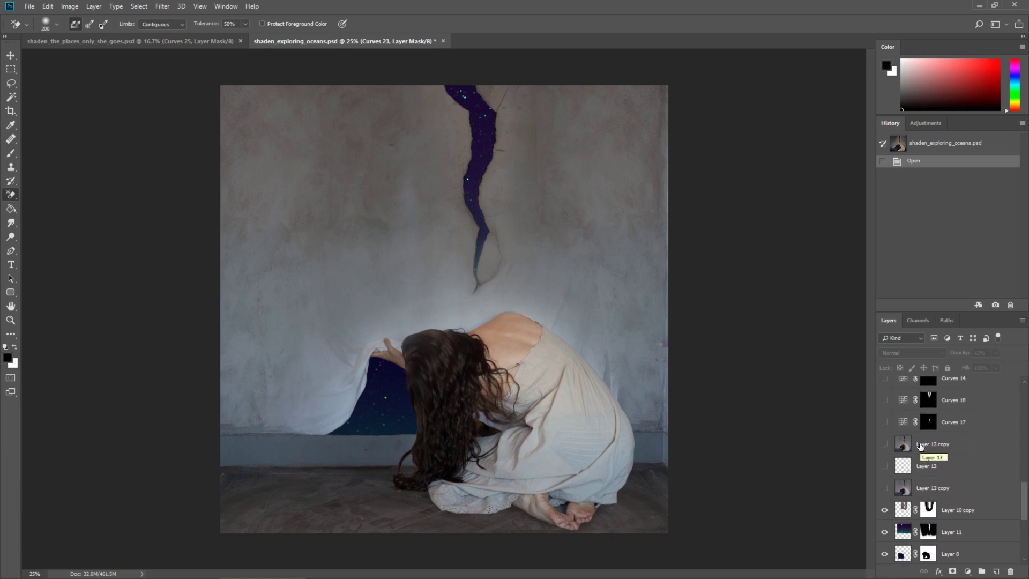
click(885, 489)
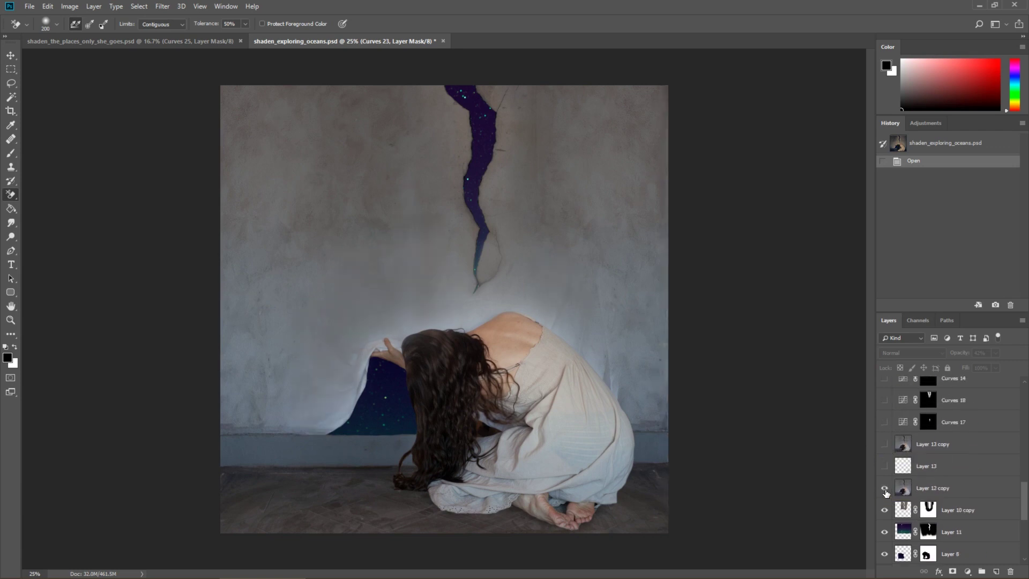
click(886, 467)
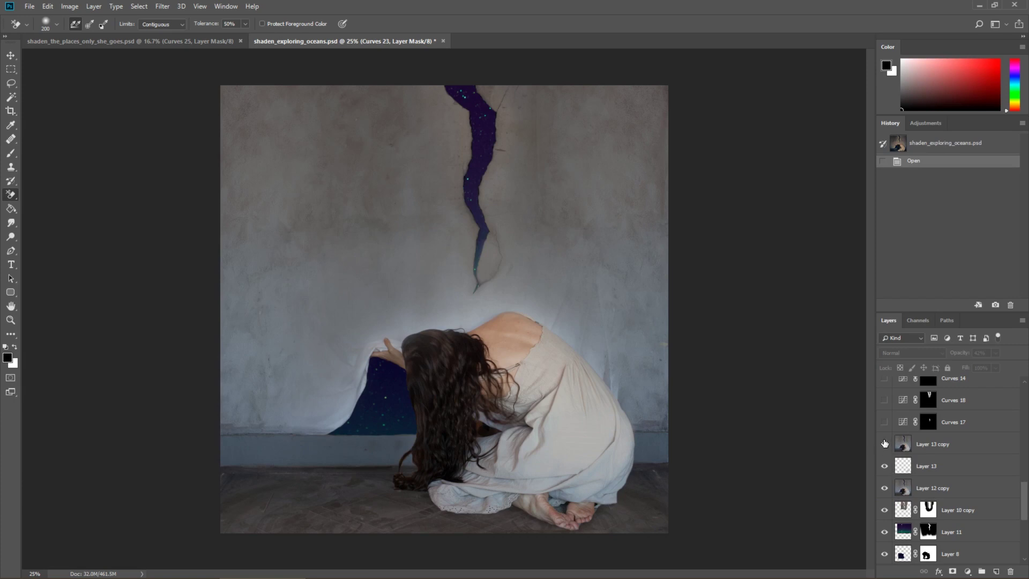
click(885, 423)
click(885, 400)
- Turn Curves 14, 13, 5, 6 and 7 back on
scroll(897, 429, up, 3)
click(885, 466)
click(885, 444)
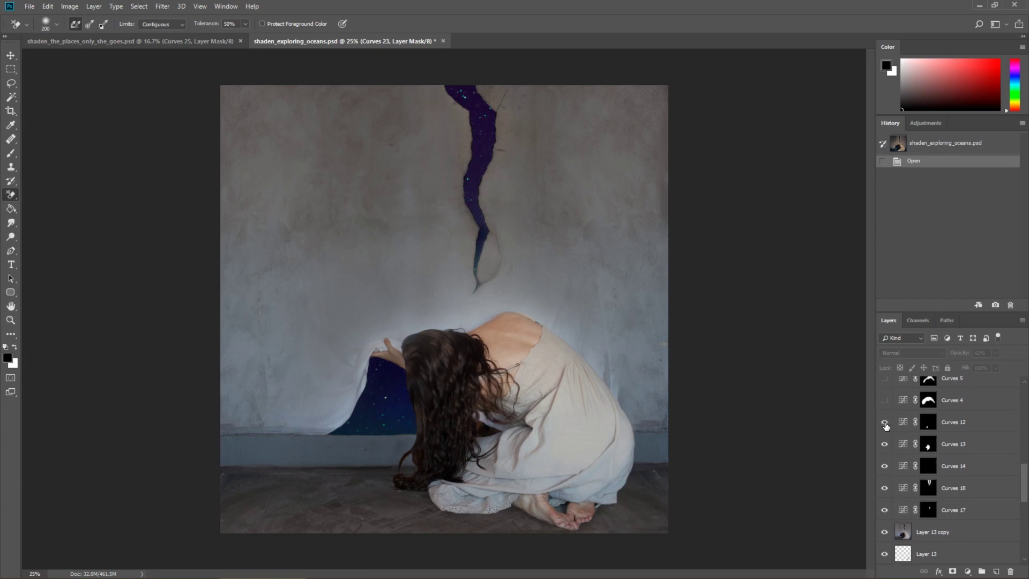
scroll(895, 410, up, 3)
click(885, 445)
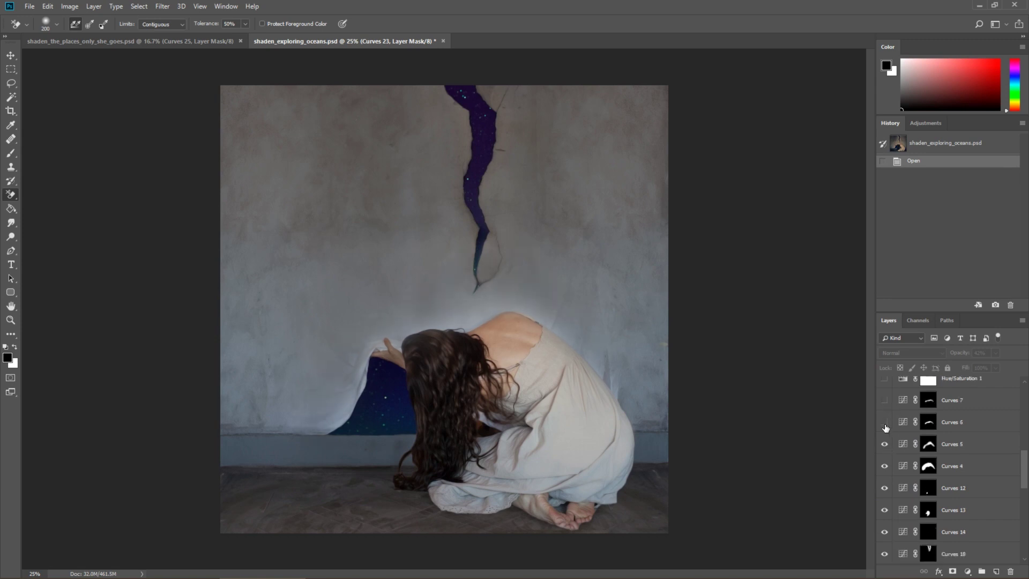
click(885, 421)
click(885, 400)
- Re-enable Hue/Saturation 1, Curves 8–10 and Photo Filter 1, comparing the scene without the warm filter
scroll(884, 408, up, 3)
click(885, 466)
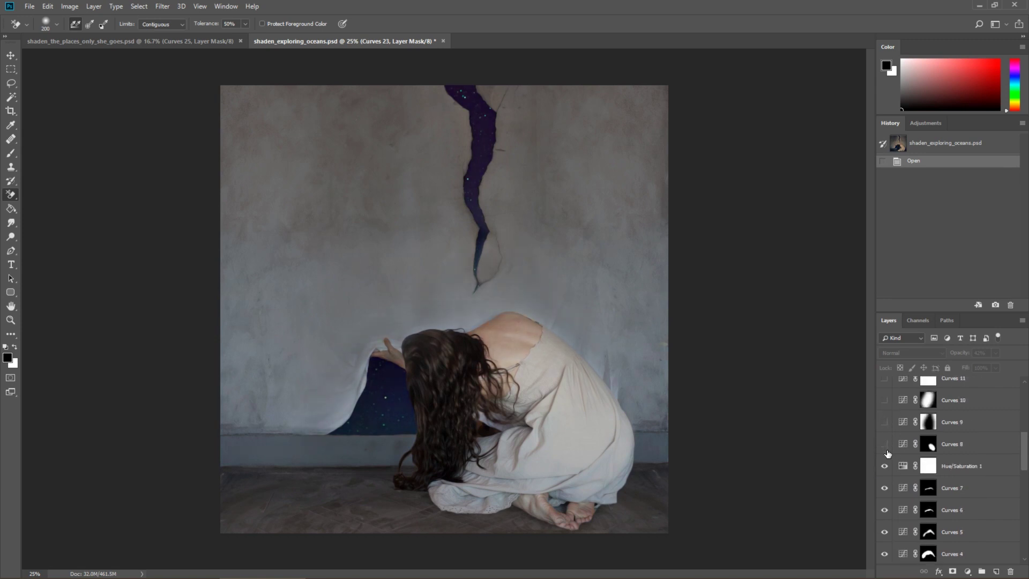
click(885, 443)
click(885, 422)
click(885, 401)
scroll(890, 427, up, 3)
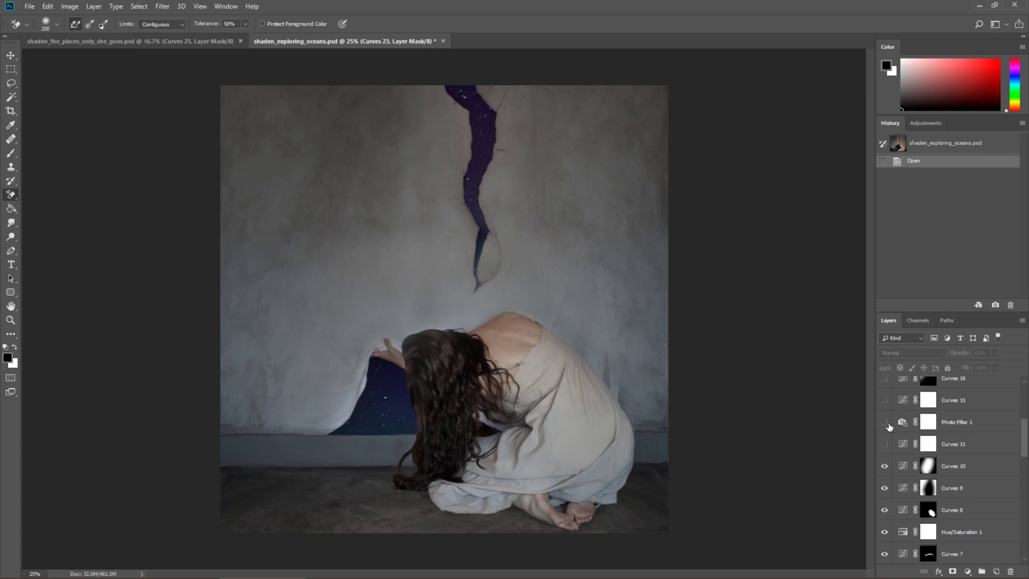
click(885, 421)
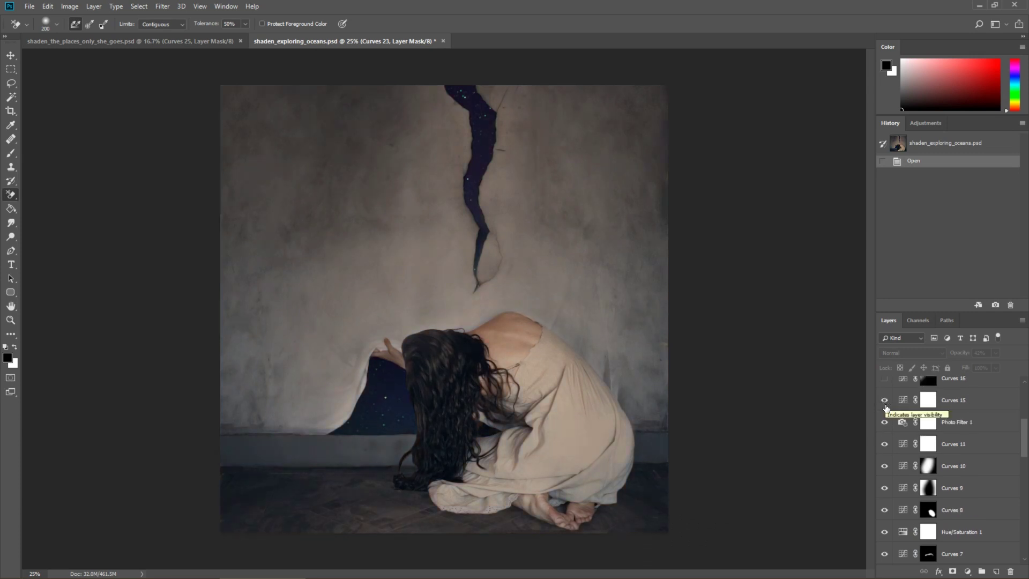
click(887, 415)
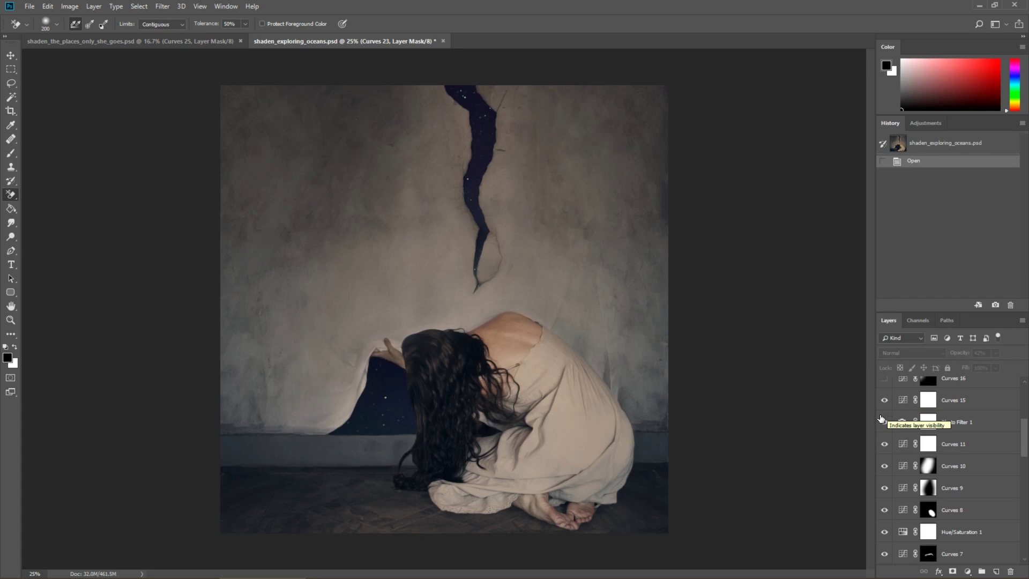
- Turn Curves 16, 19, 20, 21, 22, Hue/Saturation 2 and Curves 23 back on
scroll(884, 409, up, 2)
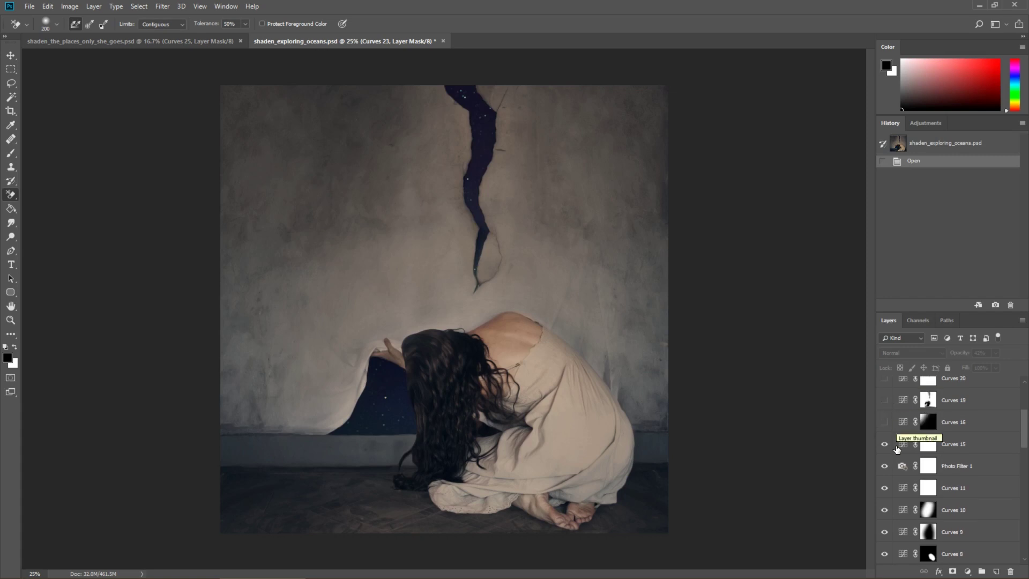
click(885, 423)
click(884, 402)
scroll(890, 413, up, 3)
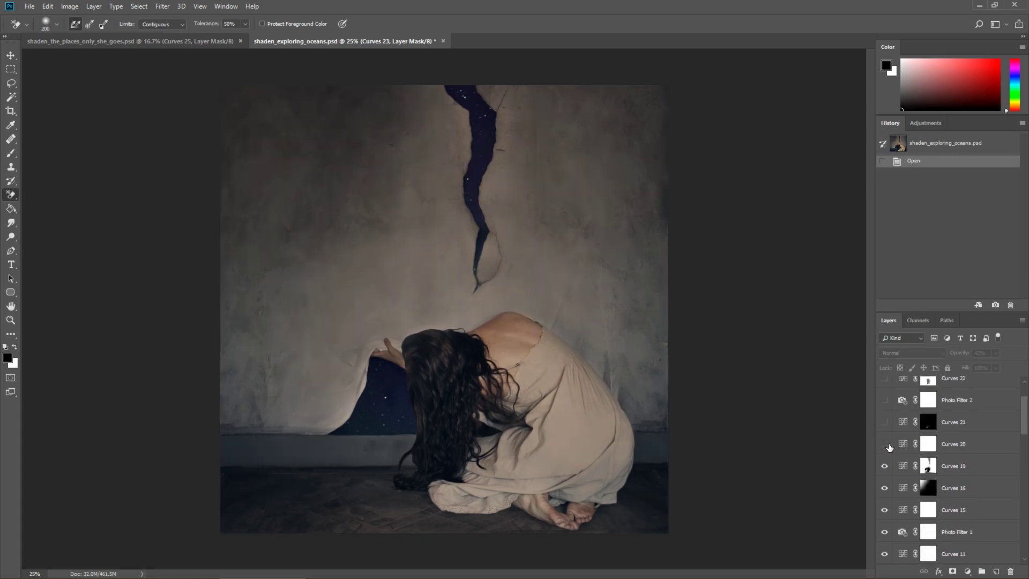
click(890, 447)
click(888, 421)
scroll(890, 407, up, 3)
click(885, 432)
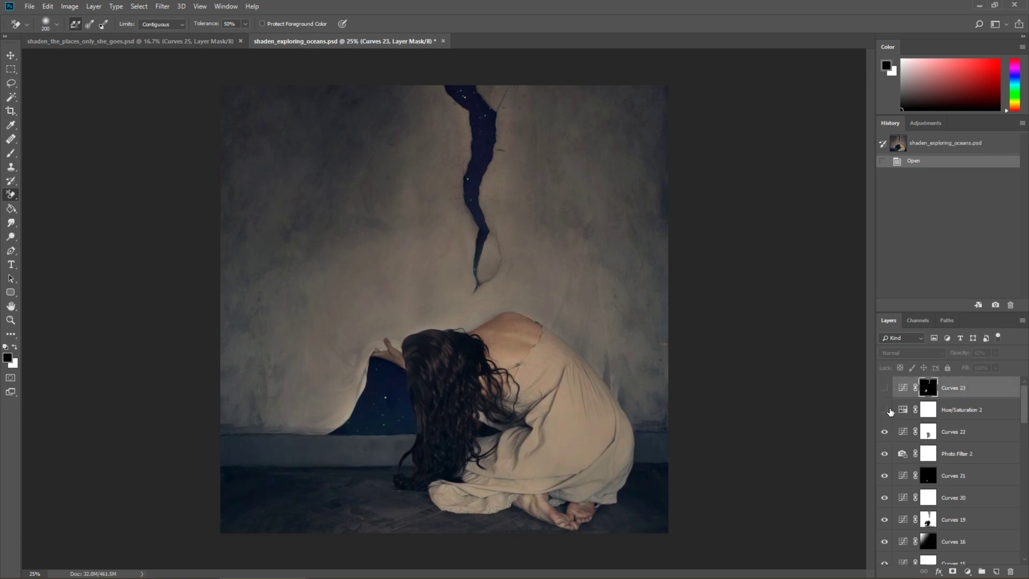
click(884, 409)
click(885, 388)
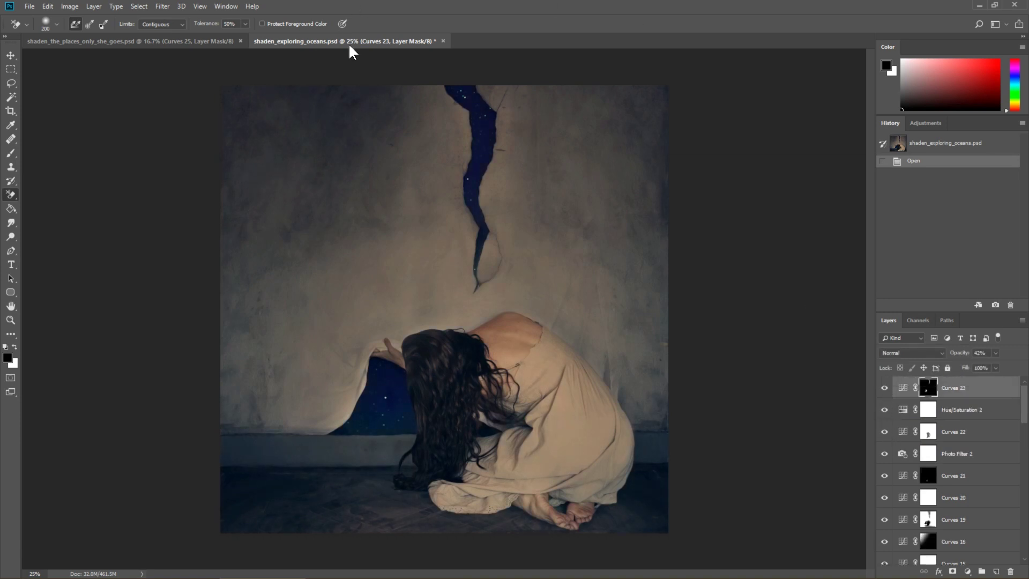
- Switch to the fabric composite, solo Background, then compare the retouched Background copy against it
click(154, 47)
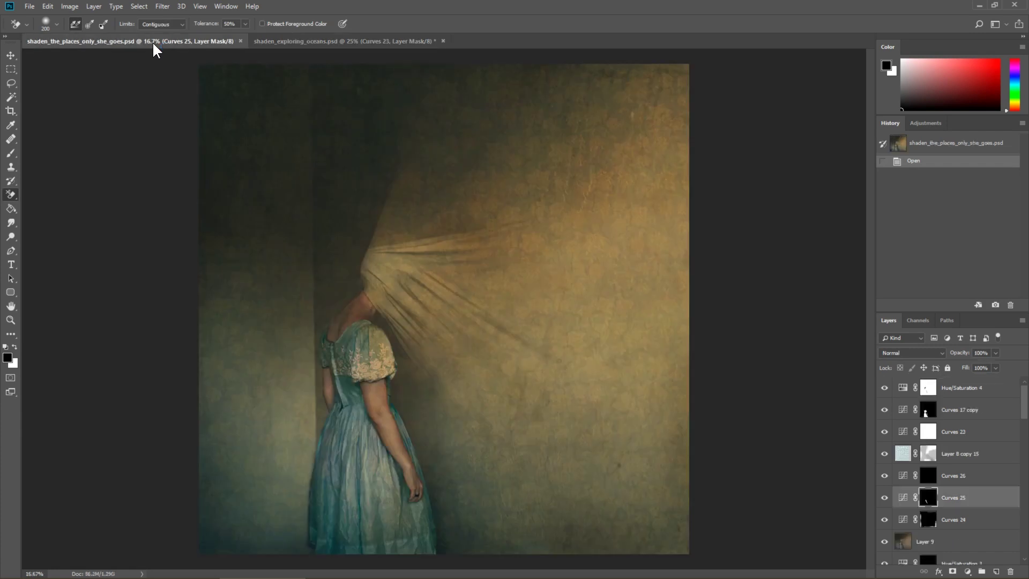
scroll(913, 438, down, 10)
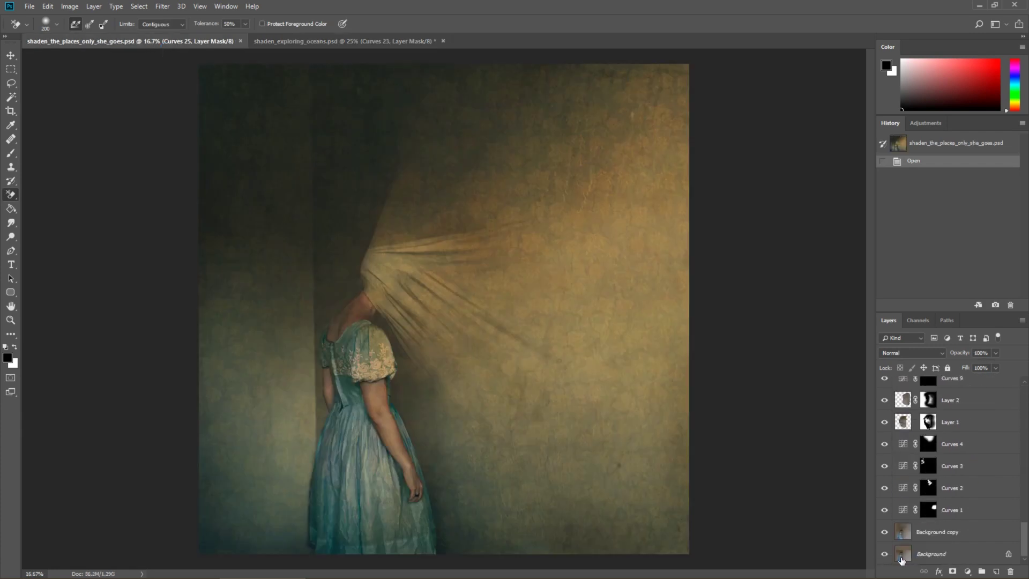
alt+click(885, 555)
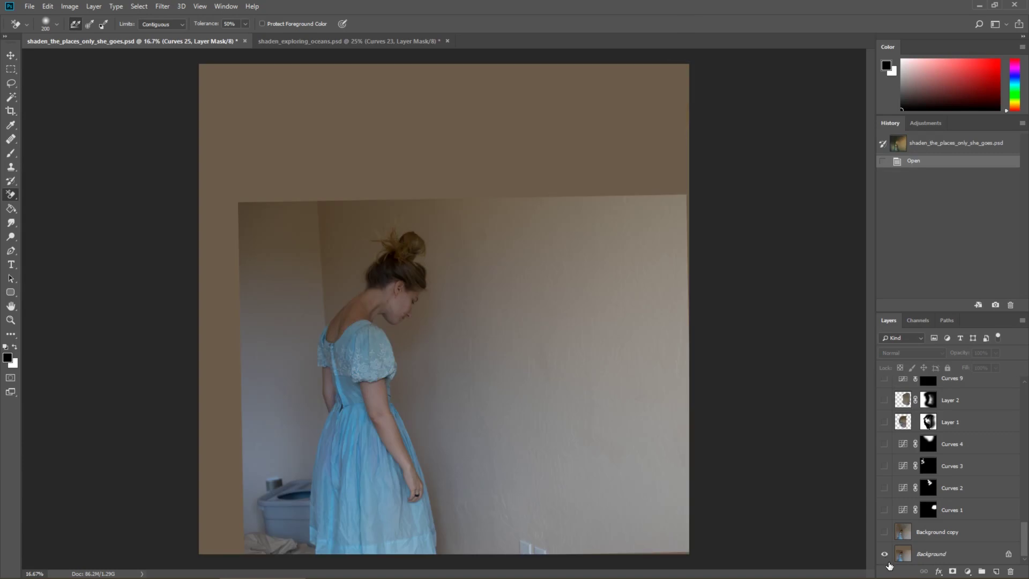
click(885, 532)
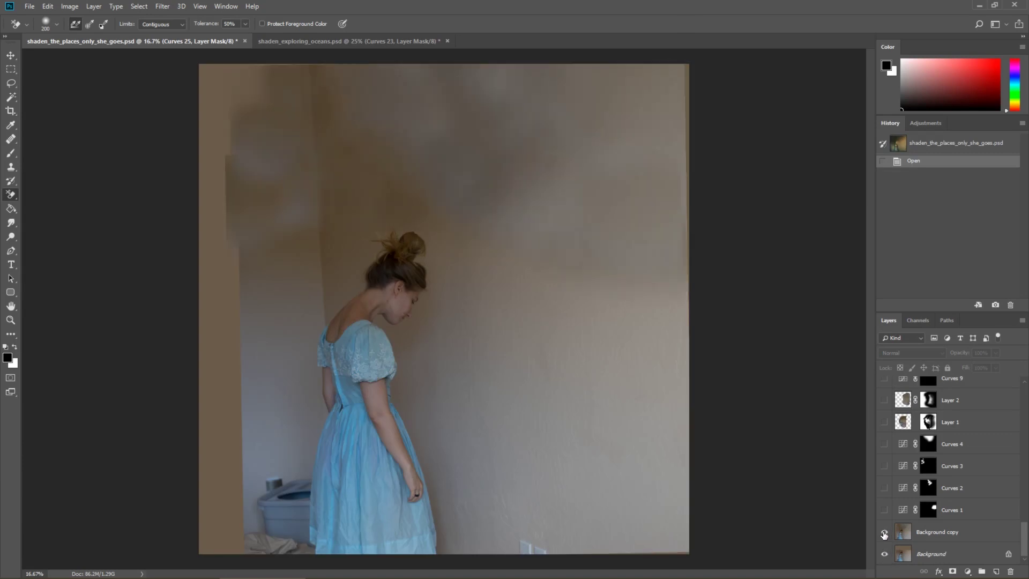
click(884, 533)
click(884, 533)
click(884, 533)
click(884, 532)
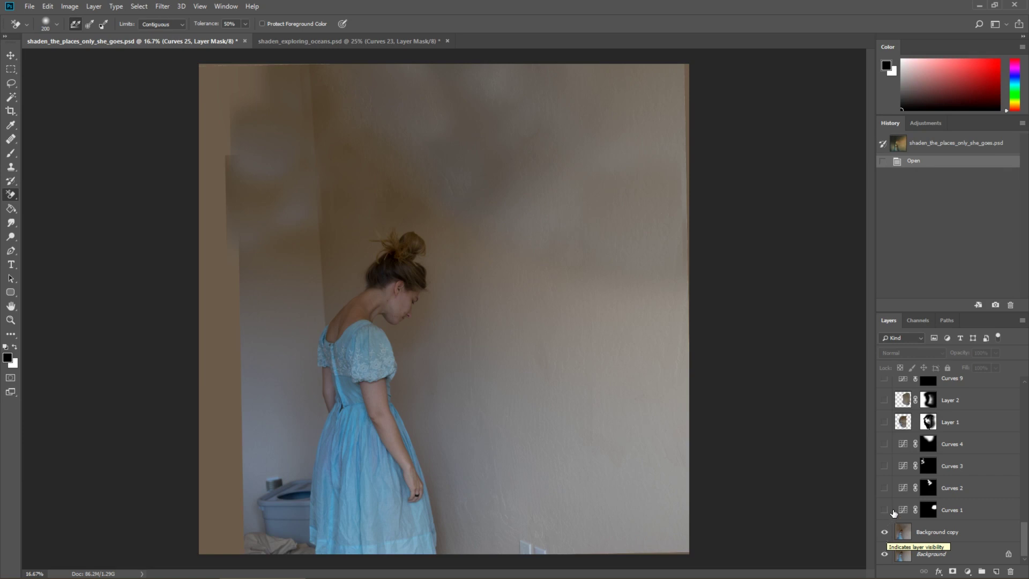
- Turn on Curves 1–4 and the stretched fabric Layer 1 over the head
click(884, 509)
drag(888, 498, 886, 449)
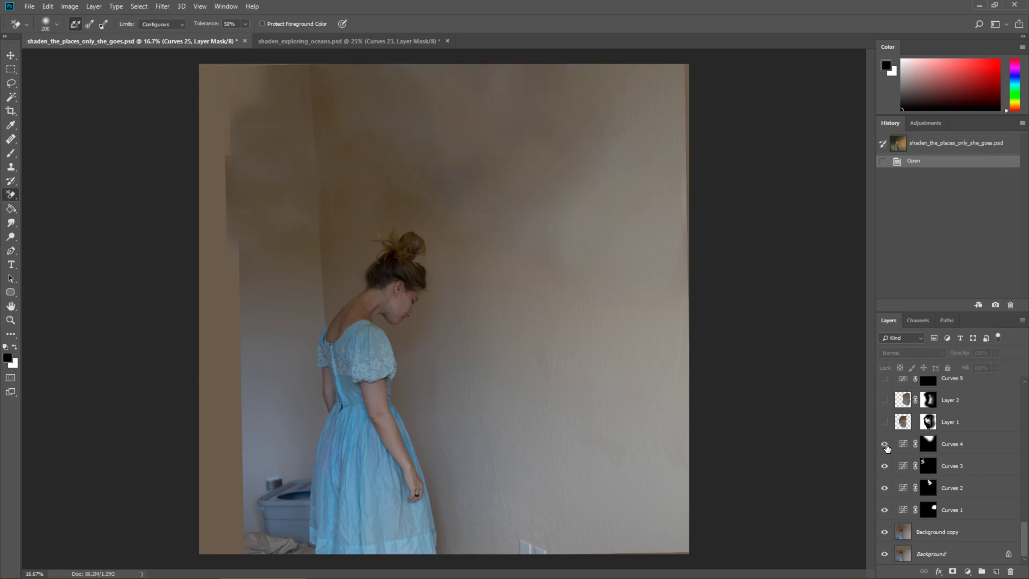
scroll(893, 464, up, 2)
click(884, 466)
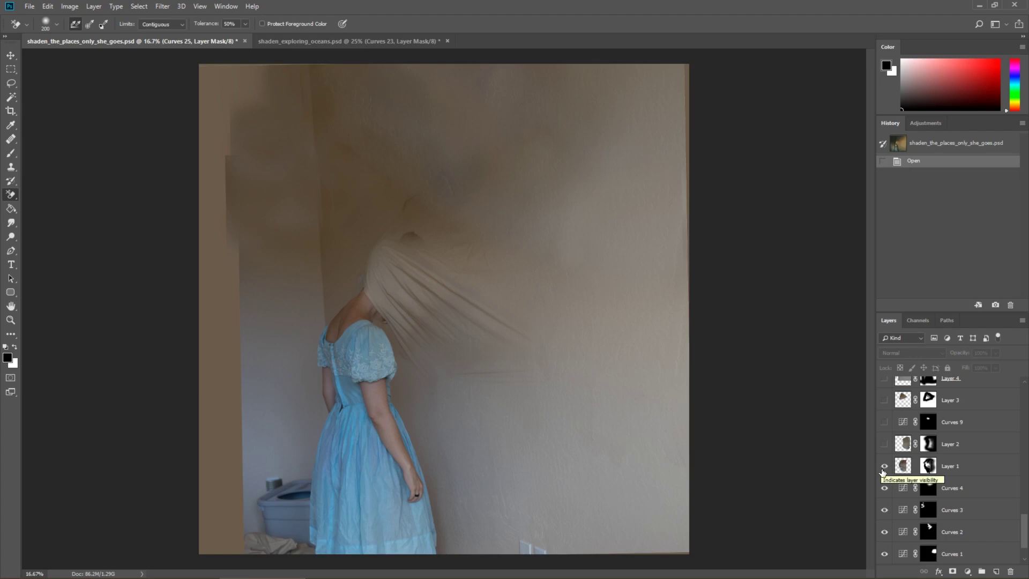
- Compare fabric Layer 1 off and on, then show Layer 2, Curves 9 and Layer 3
click(885, 468)
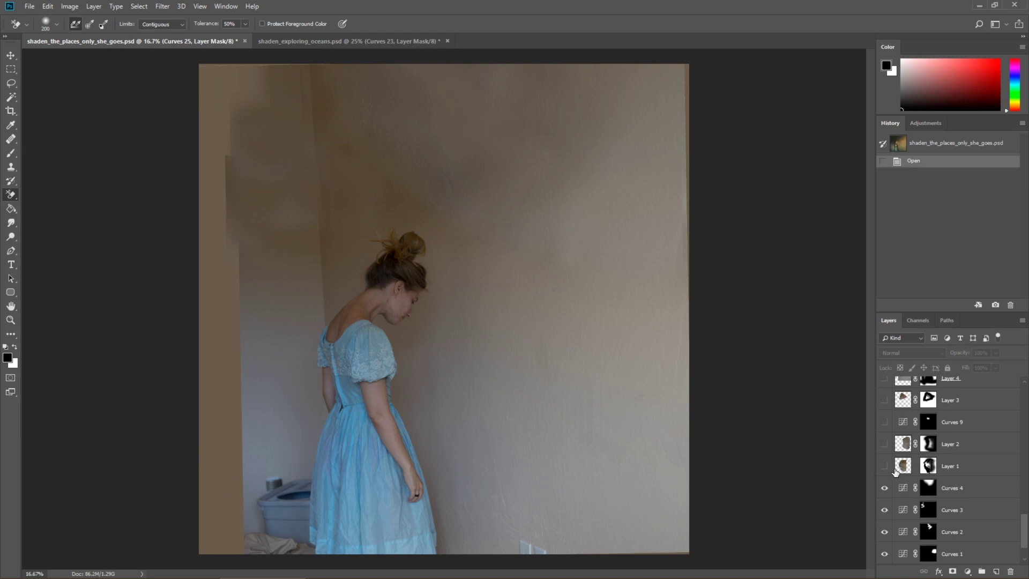
click(885, 466)
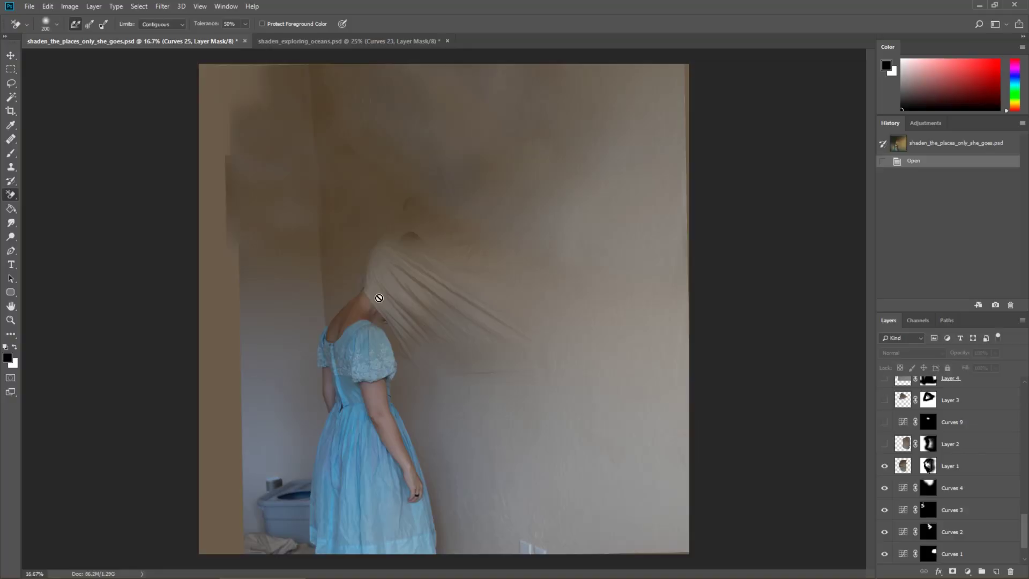
click(885, 444)
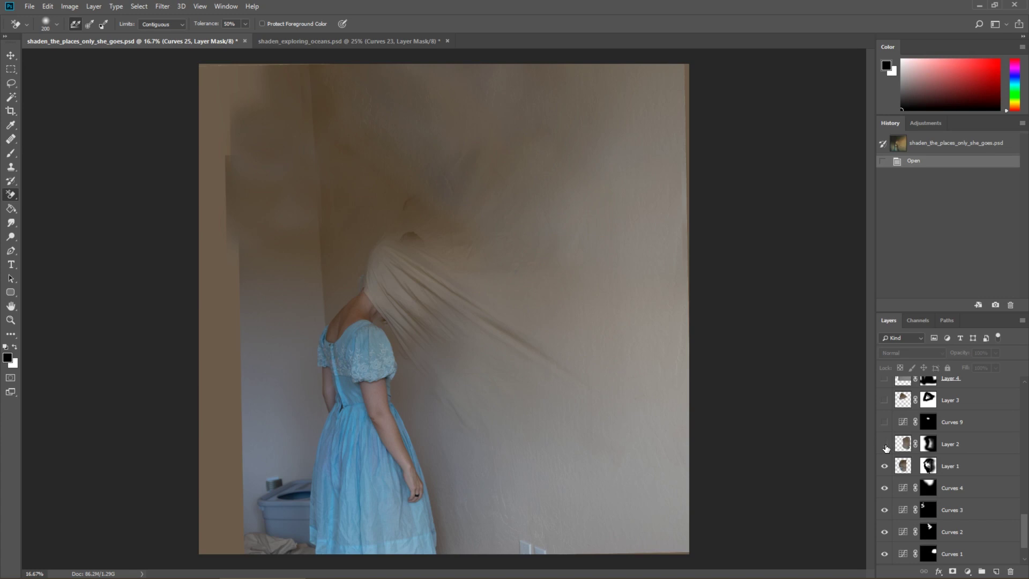
click(885, 445)
click(885, 421)
click(885, 400)
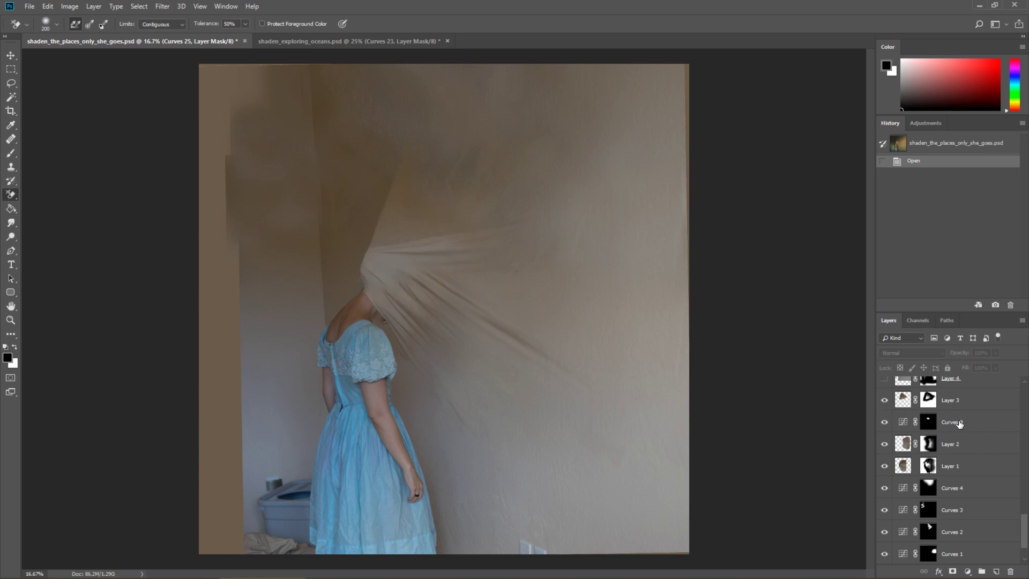
scroll(921, 465, up, 3)
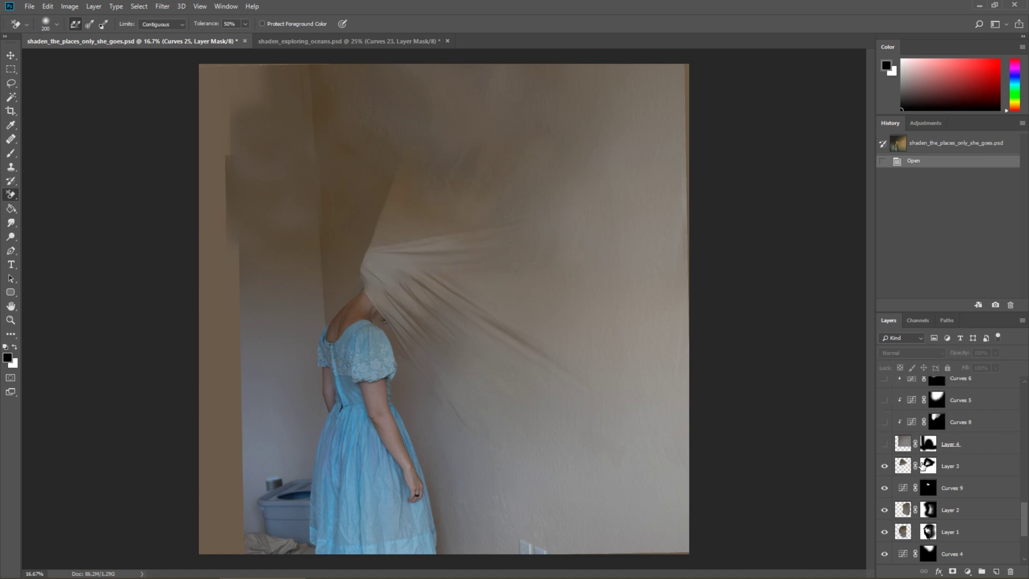
- Show Layer 4, Curves 5–8, Layer 5's retouched left wall, Layer 6 and Layer 6 copy
click(885, 445)
scroll(885, 448, up, 2)
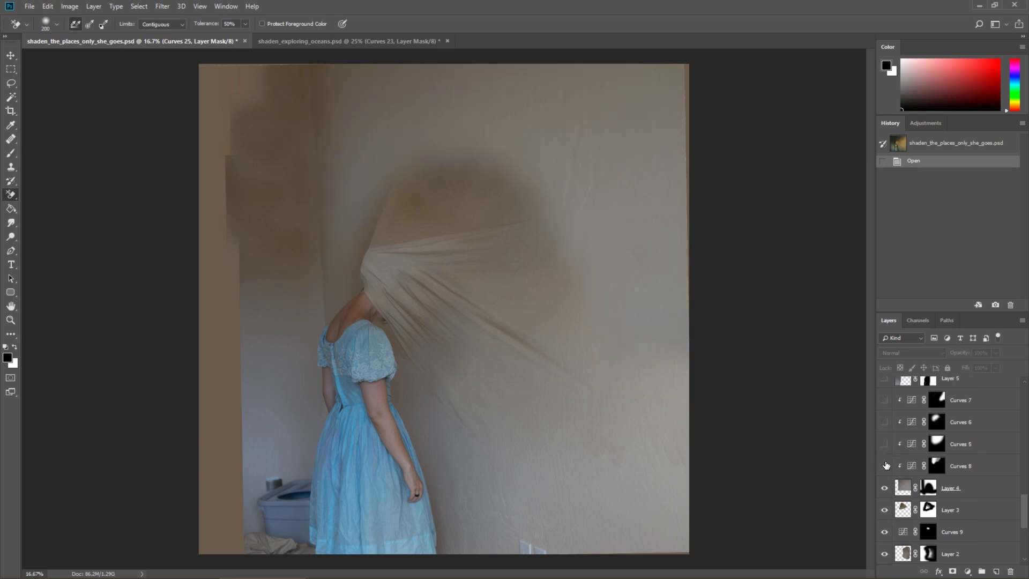
drag(884, 444, 885, 402)
scroll(888, 419, up, 3)
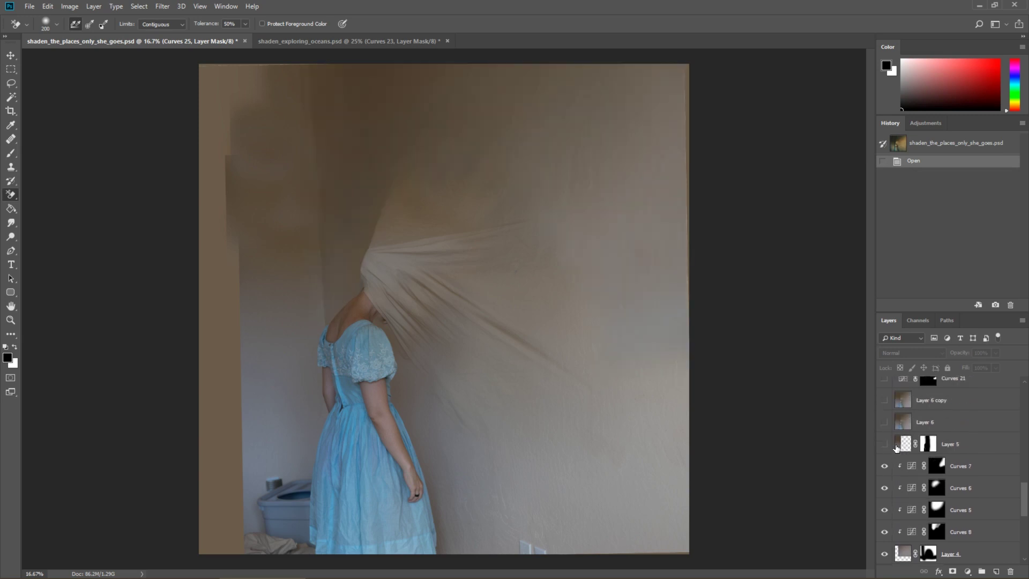
click(883, 446)
click(883, 445)
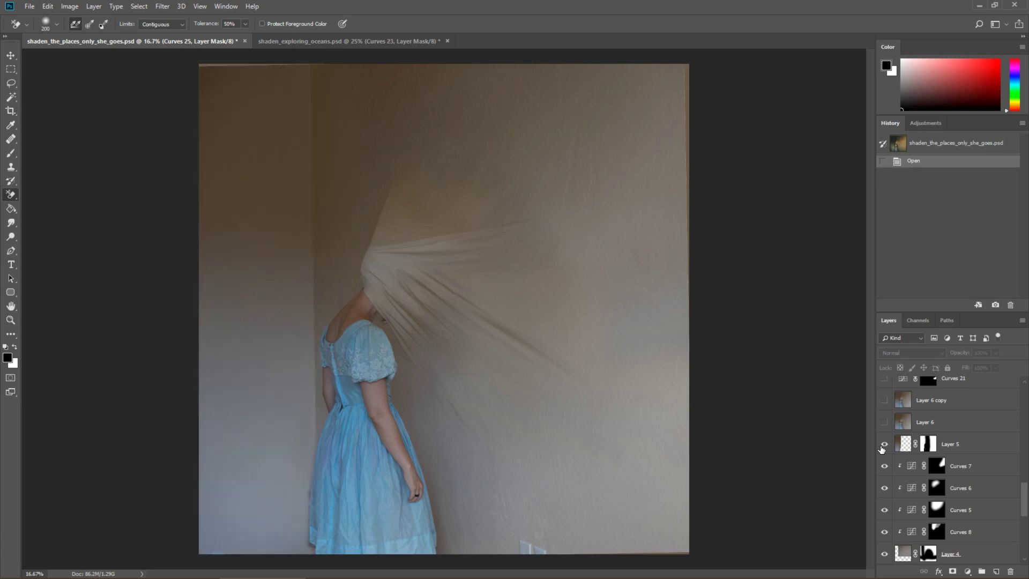
scroll(882, 448, up, 1)
click(884, 445)
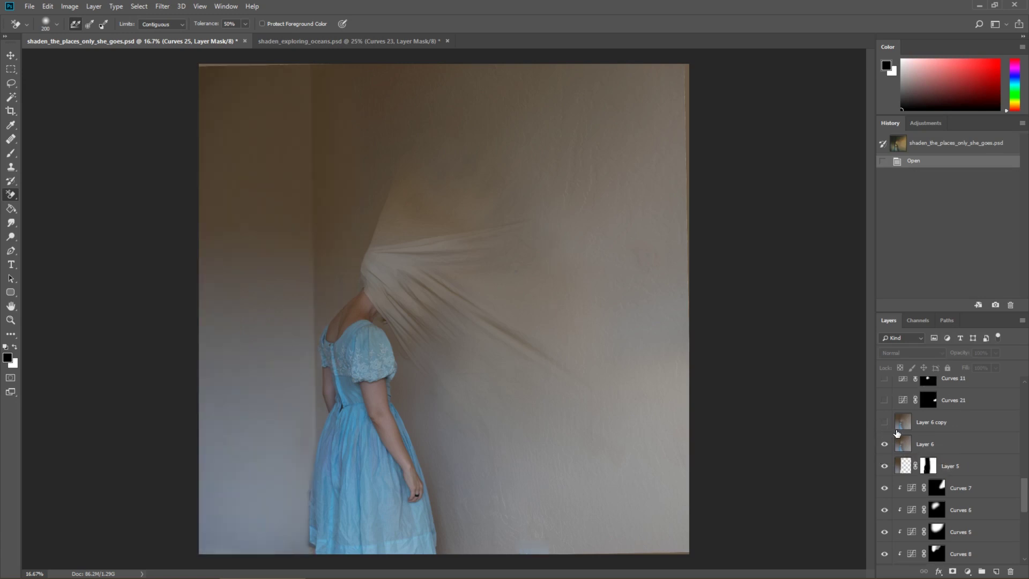
click(885, 423)
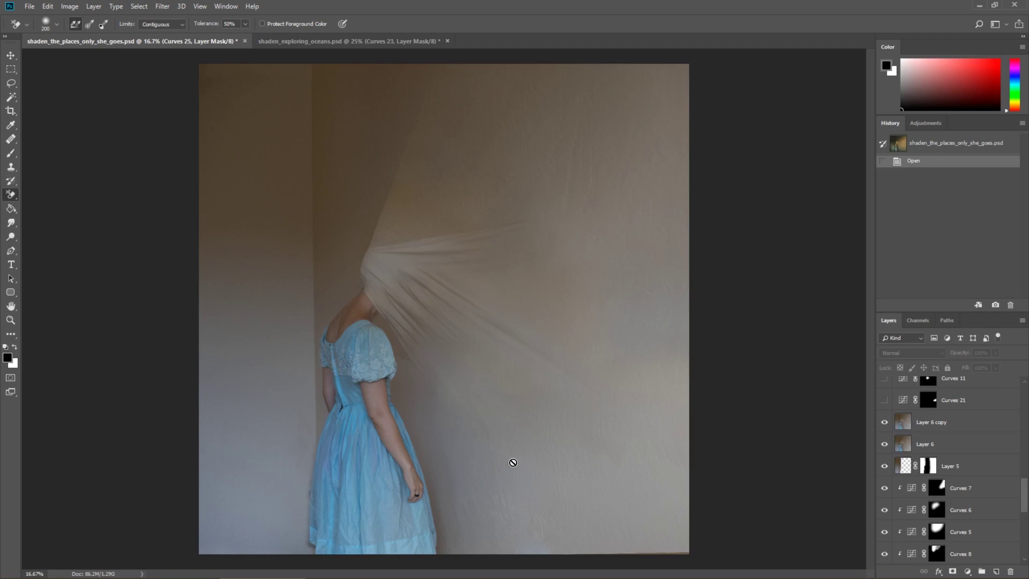
- Turn on Curves 10–16 and the Hue/Saturation adjustments to darken the scene
scroll(956, 472, up, 3)
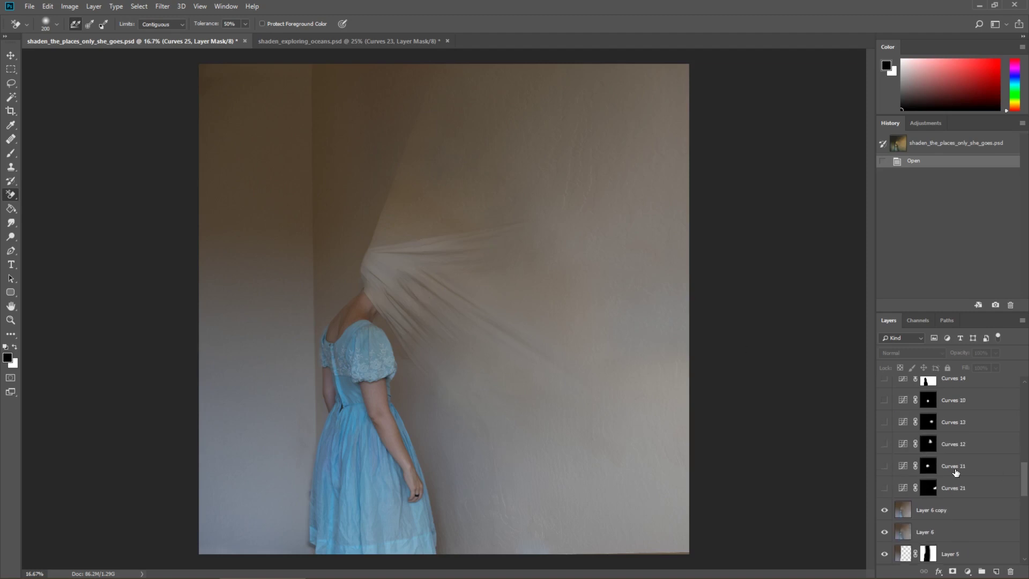
drag(885, 472, 882, 404)
scroll(887, 426, up, 2)
scroll(887, 425, up, 1)
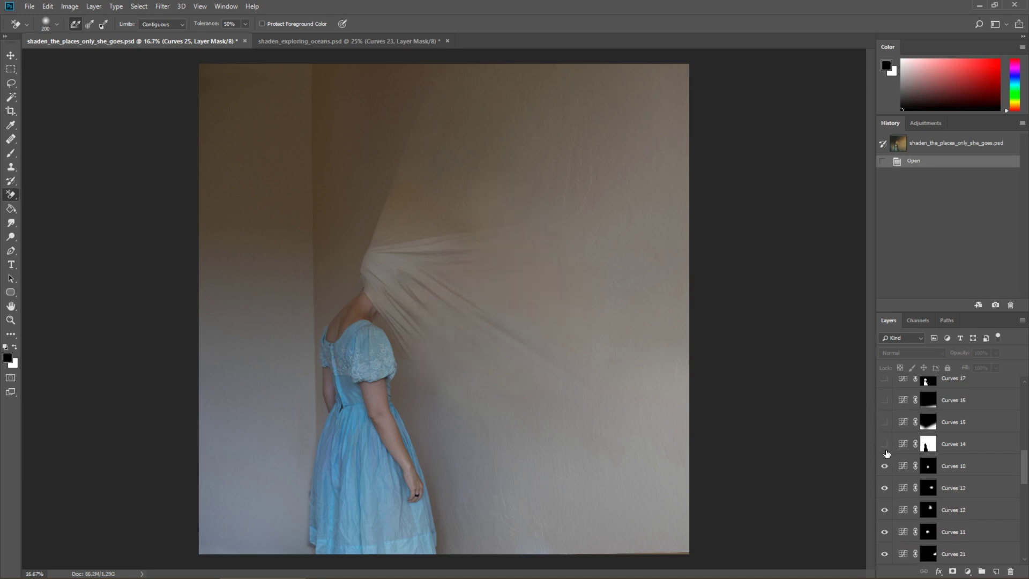
click(885, 445)
scroll(885, 447, up, 1)
click(885, 445)
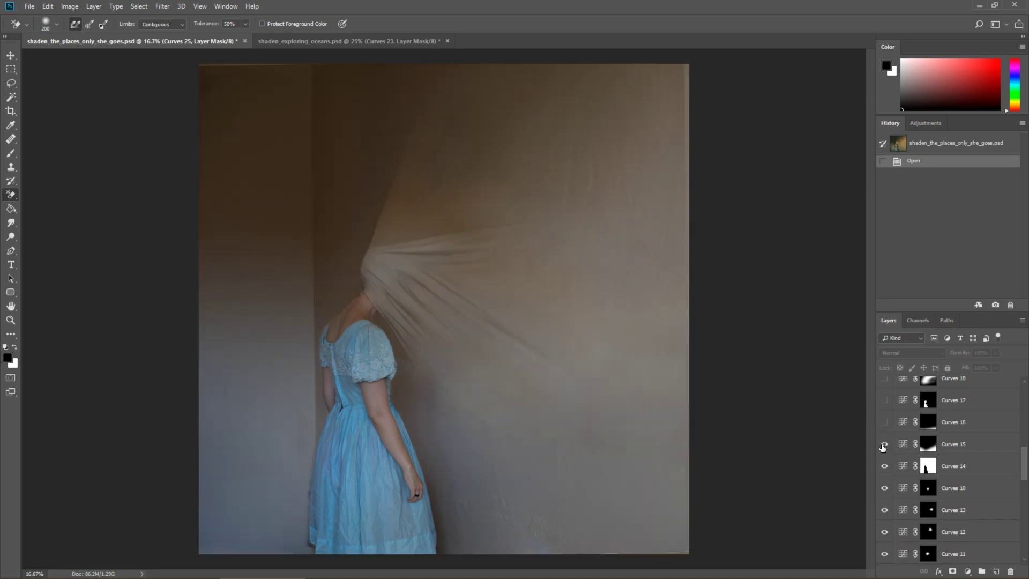
click(883, 423)
scroll(884, 425, up, 2)
drag(885, 445, 887, 426)
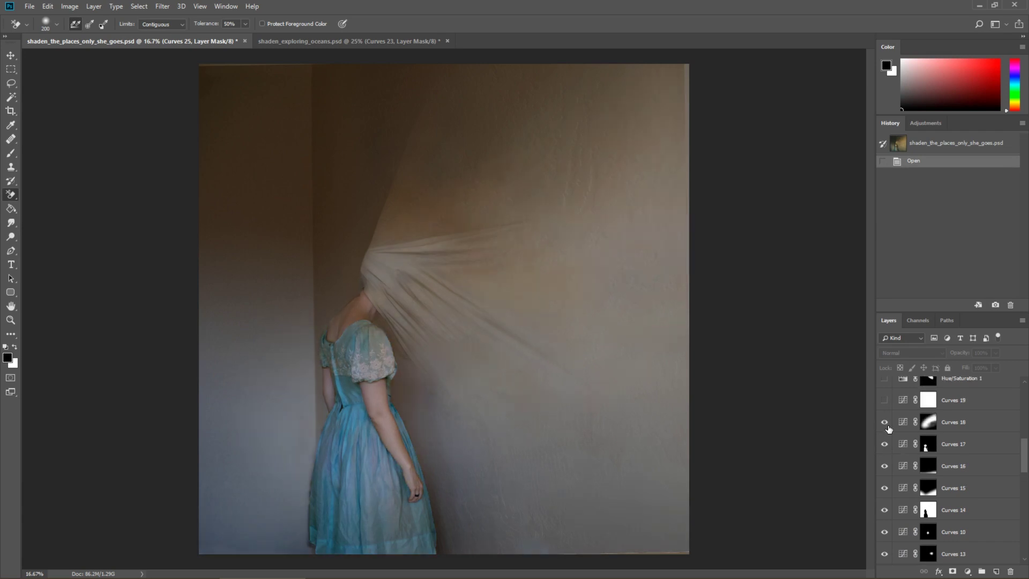
scroll(889, 428, up, 2)
scroll(889, 429, up, 1)
drag(885, 467, 885, 399)
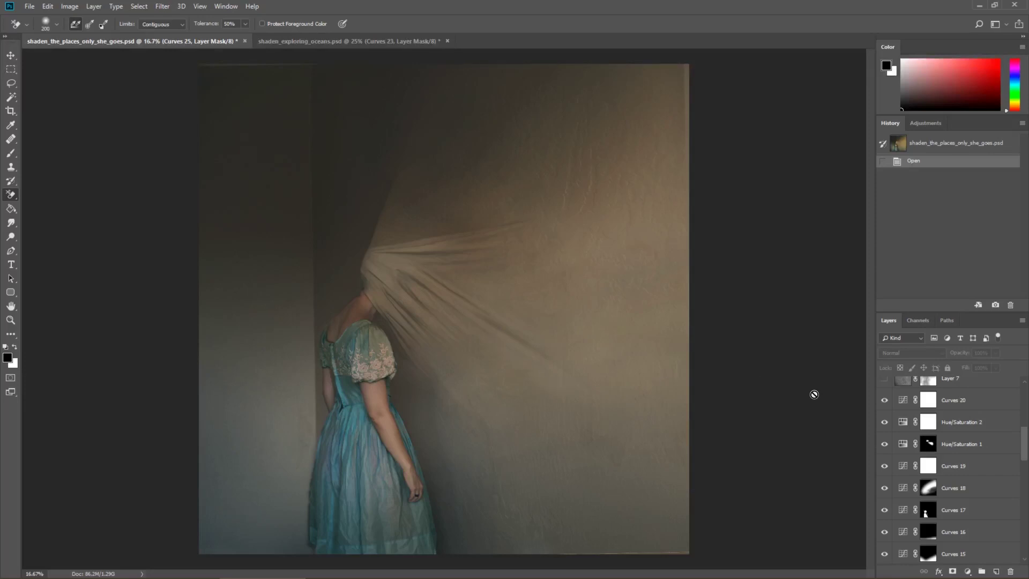
- Show Layer 7's texture, Curves 24, Layer 9, Curves 25 and 26, then select Layer 8 copy 15
scroll(932, 415, up, 4)
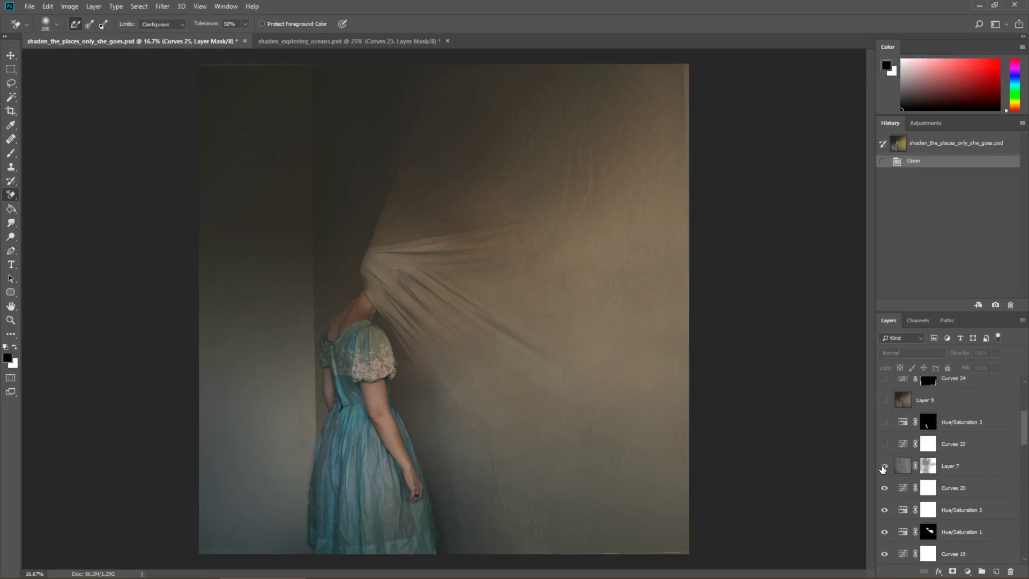
click(884, 466)
drag(885, 463, 885, 425)
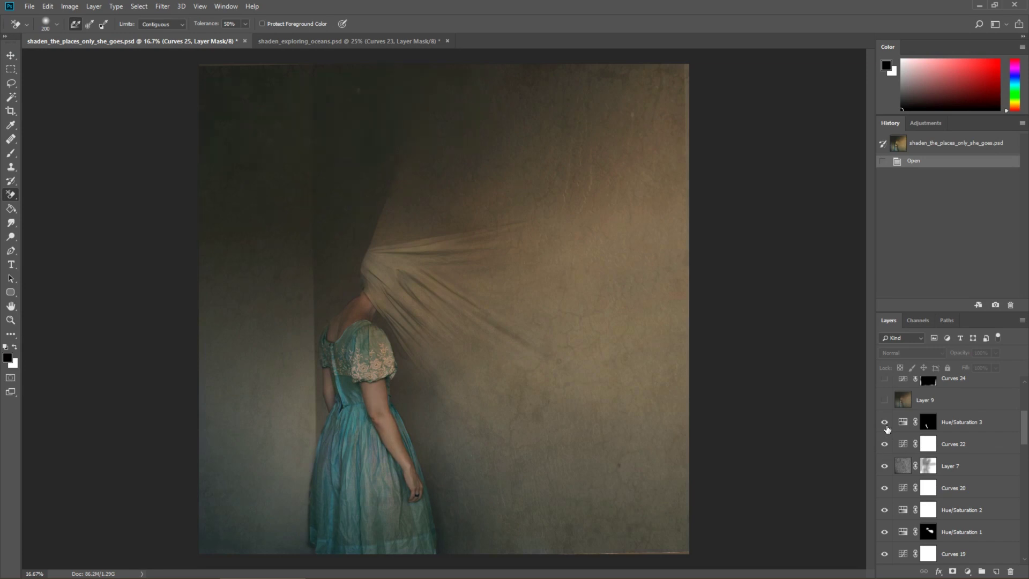
scroll(890, 450, up, 4)
drag(886, 466, 885, 489)
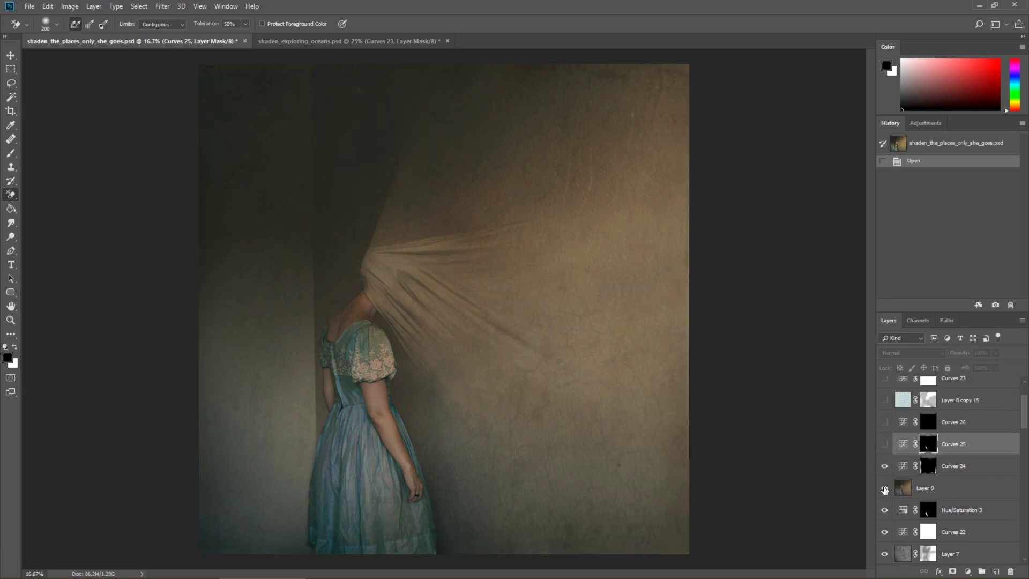
click(884, 443)
click(885, 421)
scroll(902, 429, up, 2)
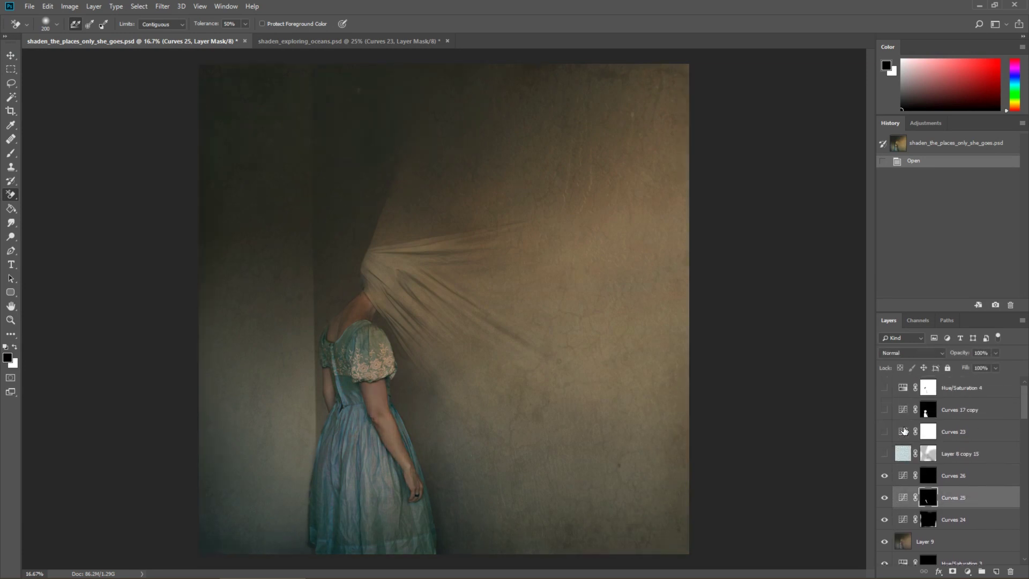
click(983, 456)
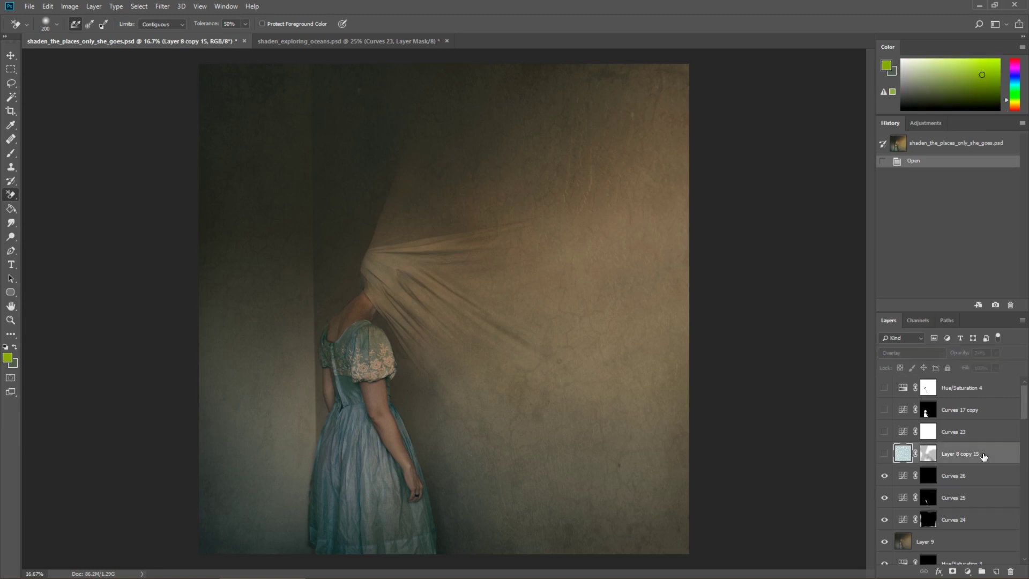
- Show the Layer 8 copy 15 floral wallpaper in Overlay mode, preview it near 99% opacity, then settle at 24%
click(885, 454)
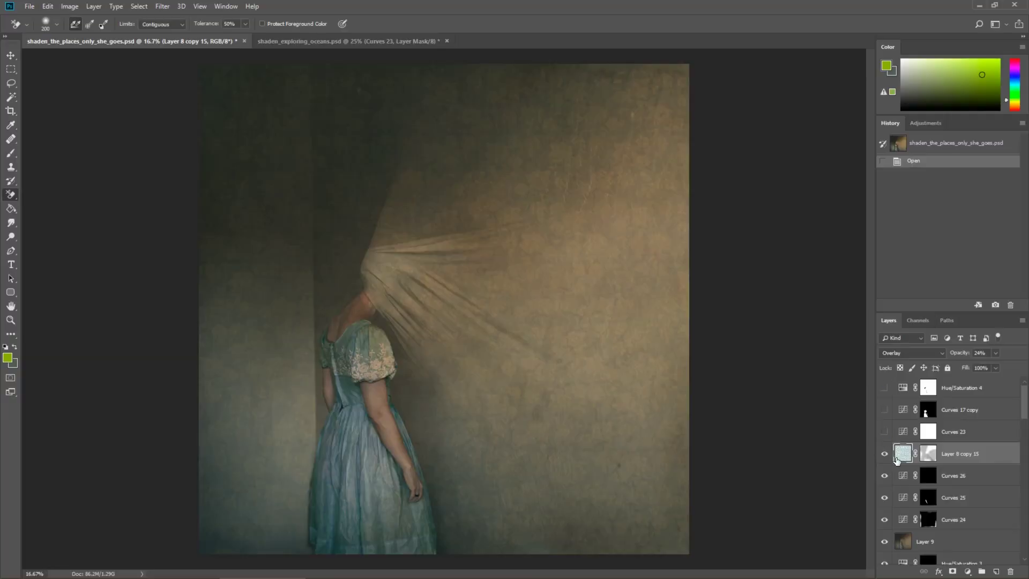
click(905, 352)
drag(959, 354, 998, 354)
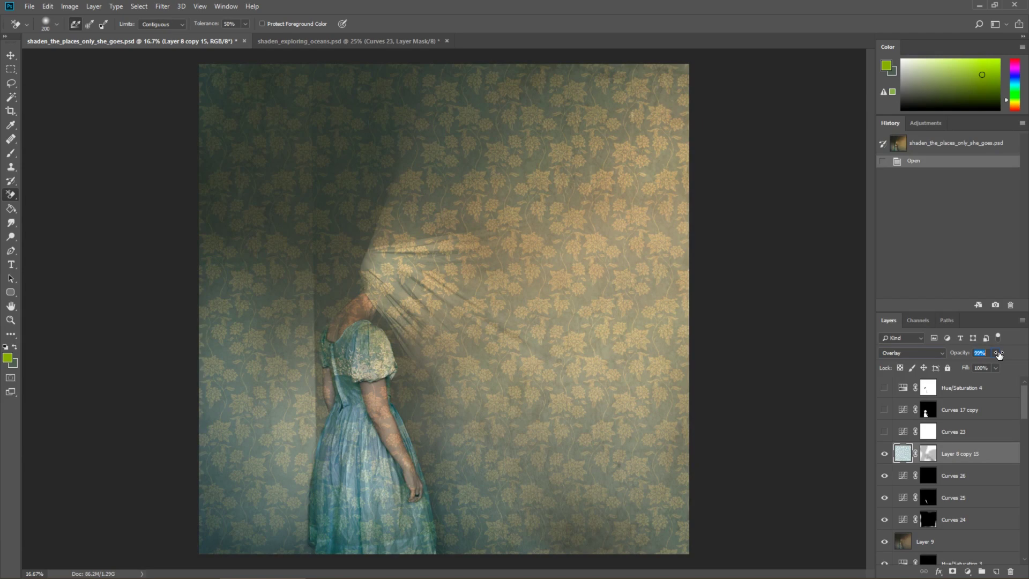
drag(998, 353, 958, 357)
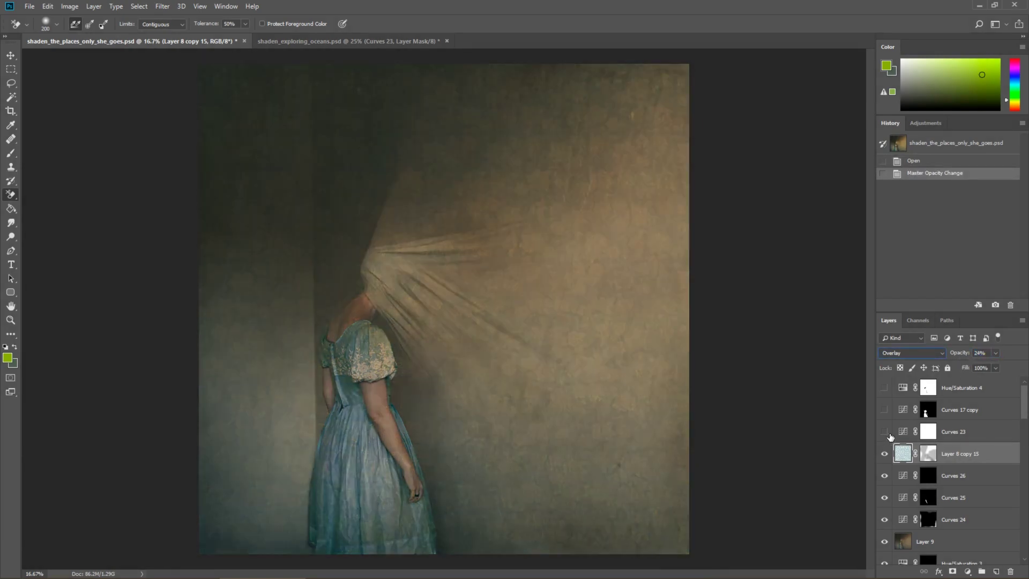
- Turn on Curves 23, Curves 17 copy and Hue/Saturation 4, then zoom in to inspect the fabric and dress
drag(890, 432, 885, 388)
key(ctrl+plus)
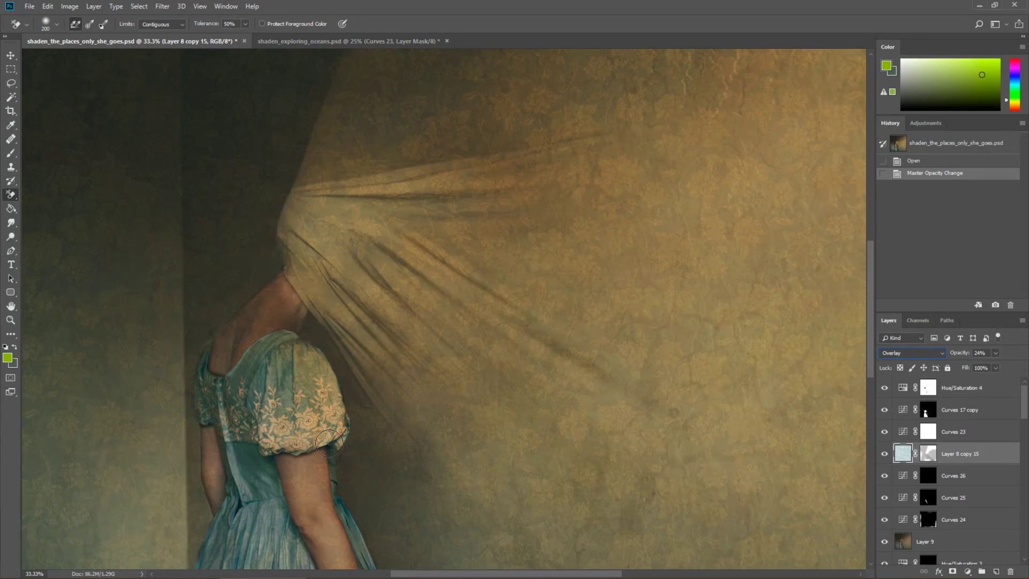
mouse_move(454, 429)
mouse_down()
mouse_move(582, 326)
mouse_move(613, 283)
mouse_up()
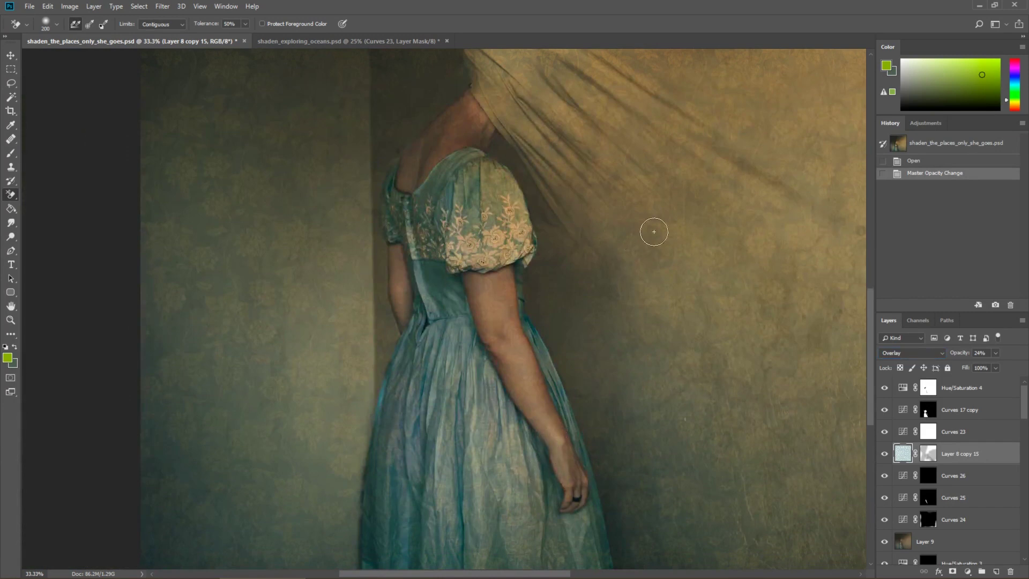
drag(677, 216, 638, 248)
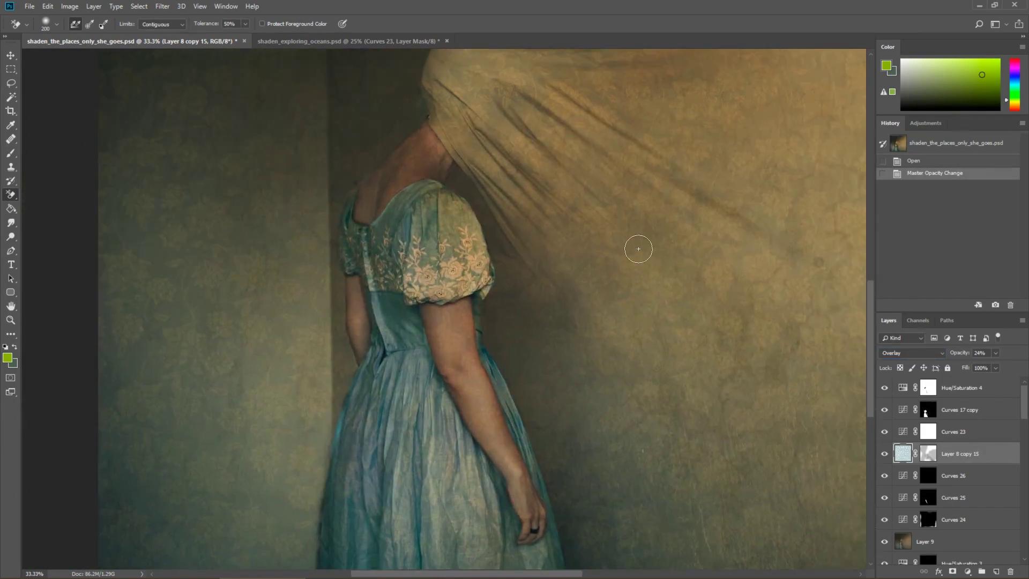
scroll(638, 249, down, 4)
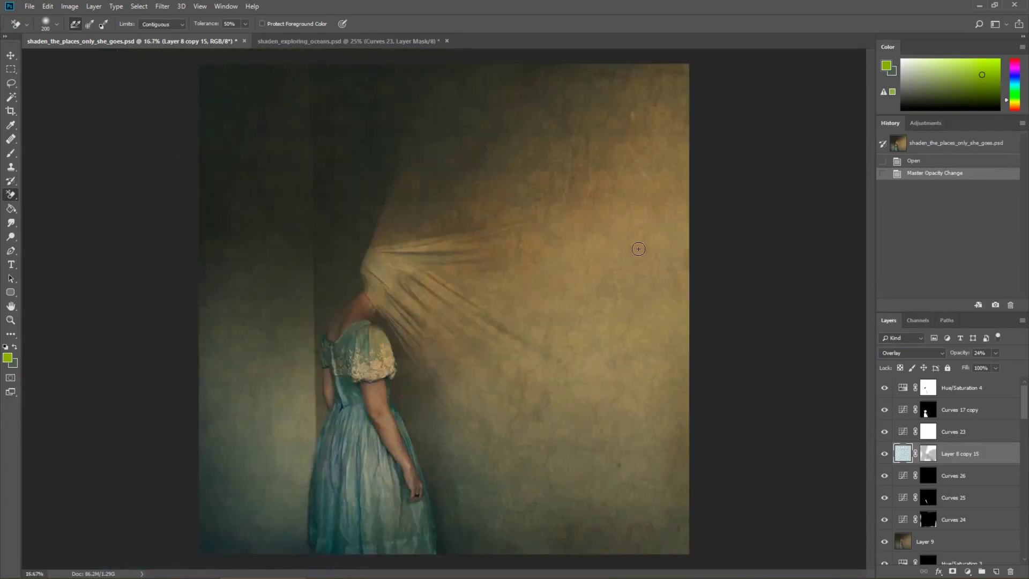